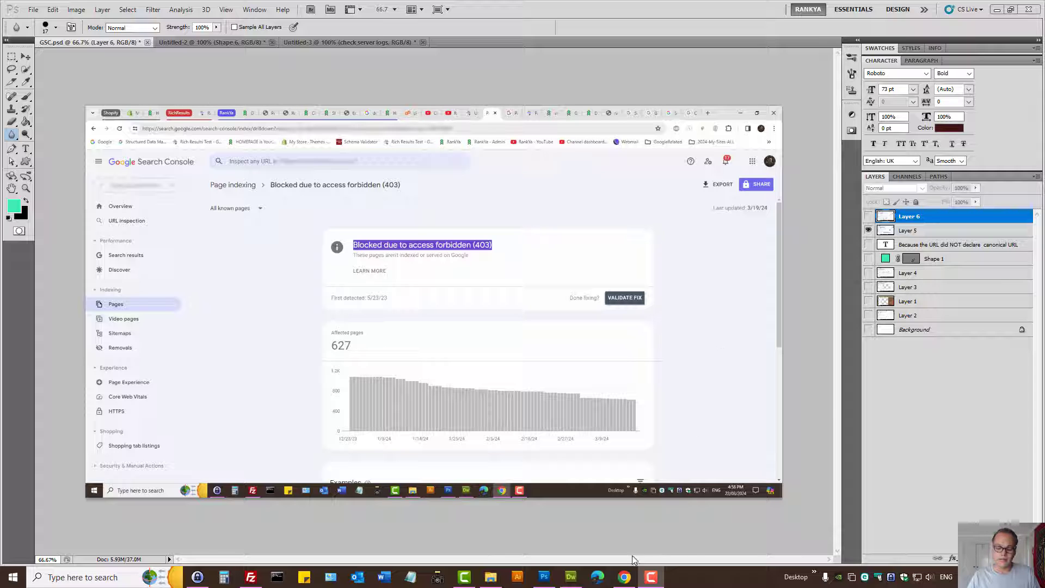
Switch from Photoshop to Chrome, which shows the logged-in rankya.com homepage.
left_click(624, 577)
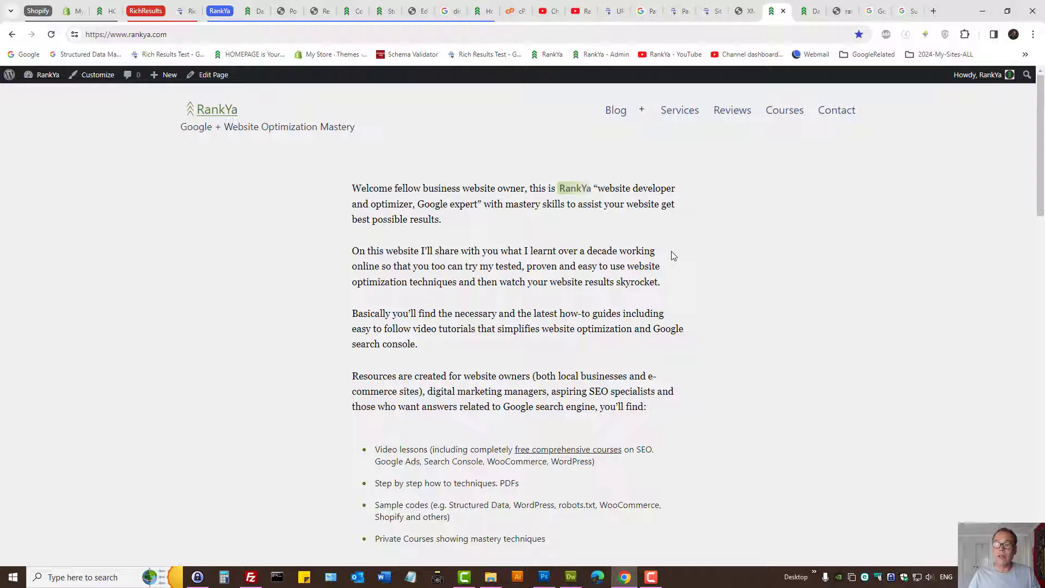
Open the Yoast post-sitemap.xml (255 URLs) in its own tab, then return to the homepage tab.
left_click(710, 11)
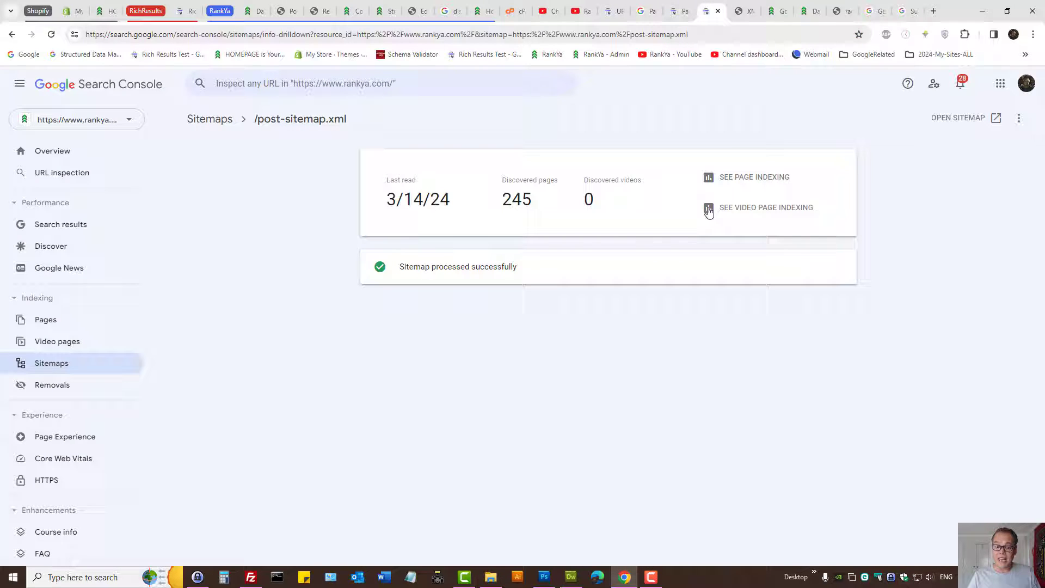
left_click(956, 120)
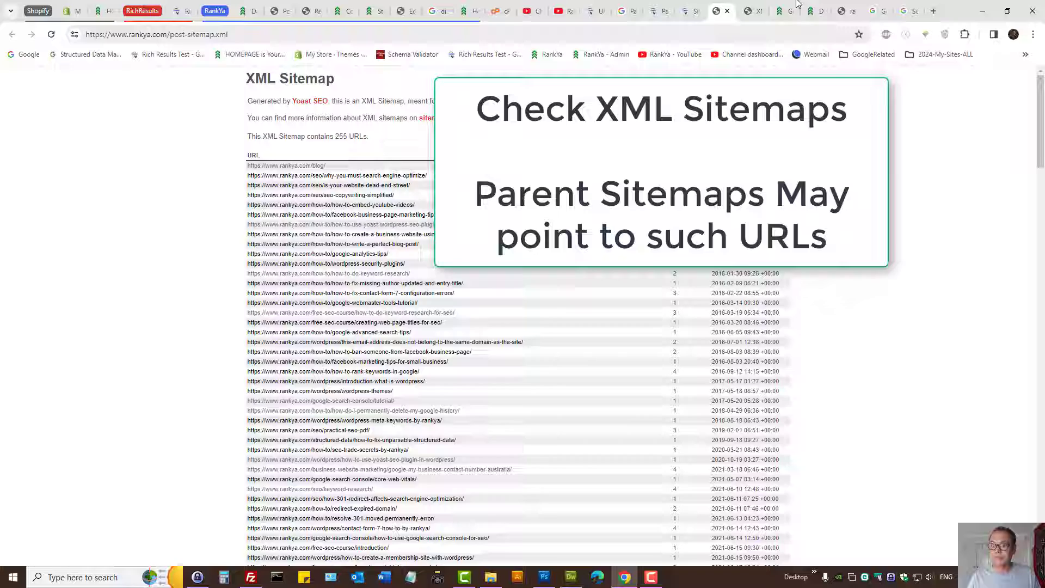
key("ctrl+Tab")
key("ctrl+Tab")
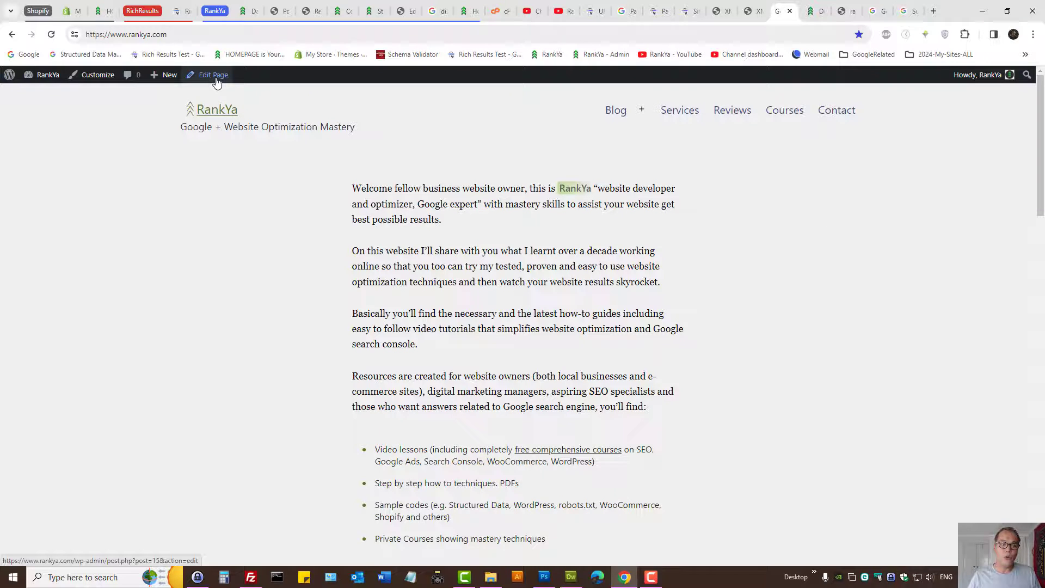
mouse_move(154, 77)
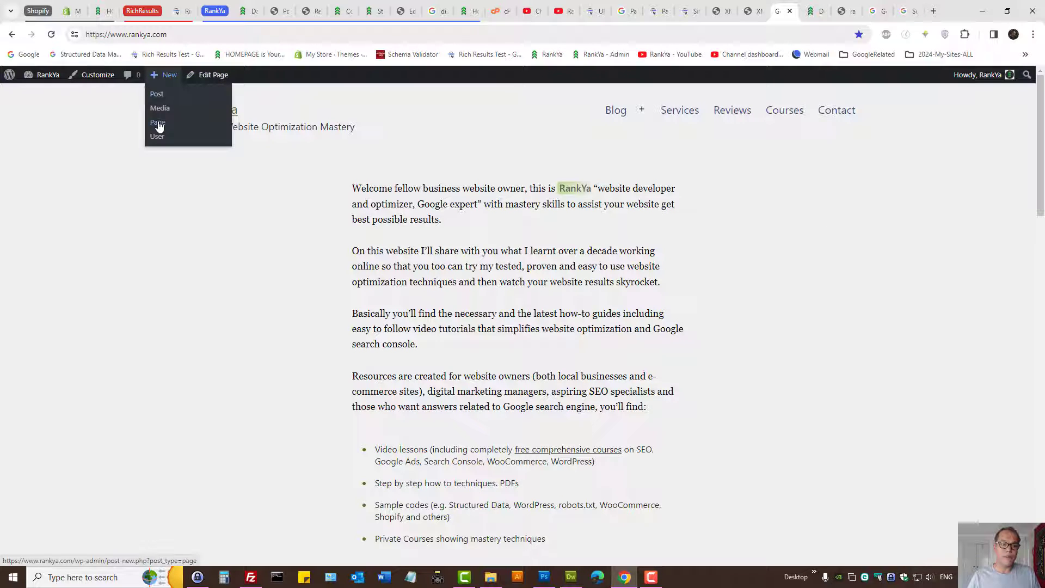
Start a new WordPress post titled 'Login'.
left_click(156, 96)
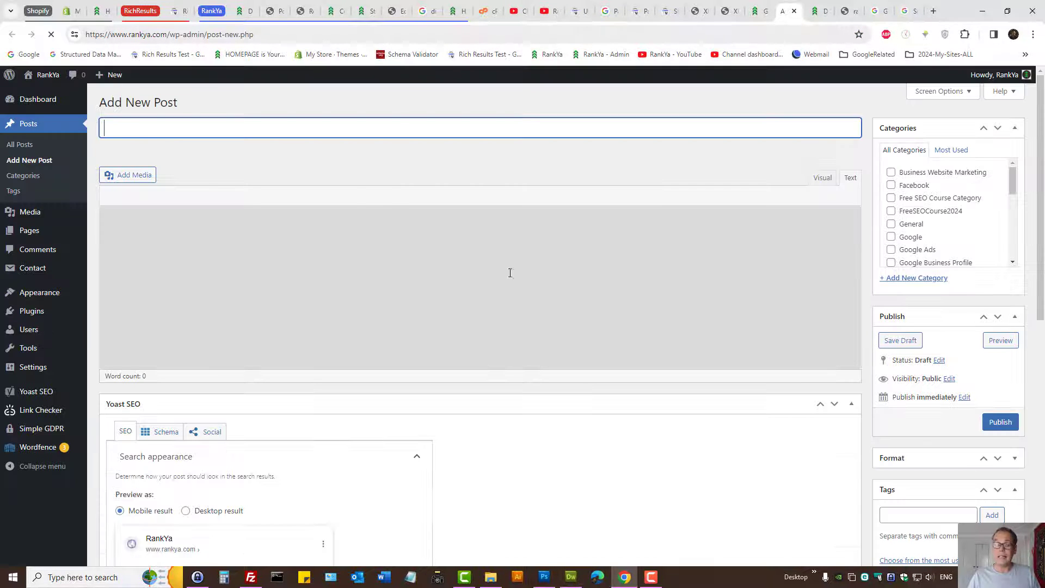
left_click(220, 240)
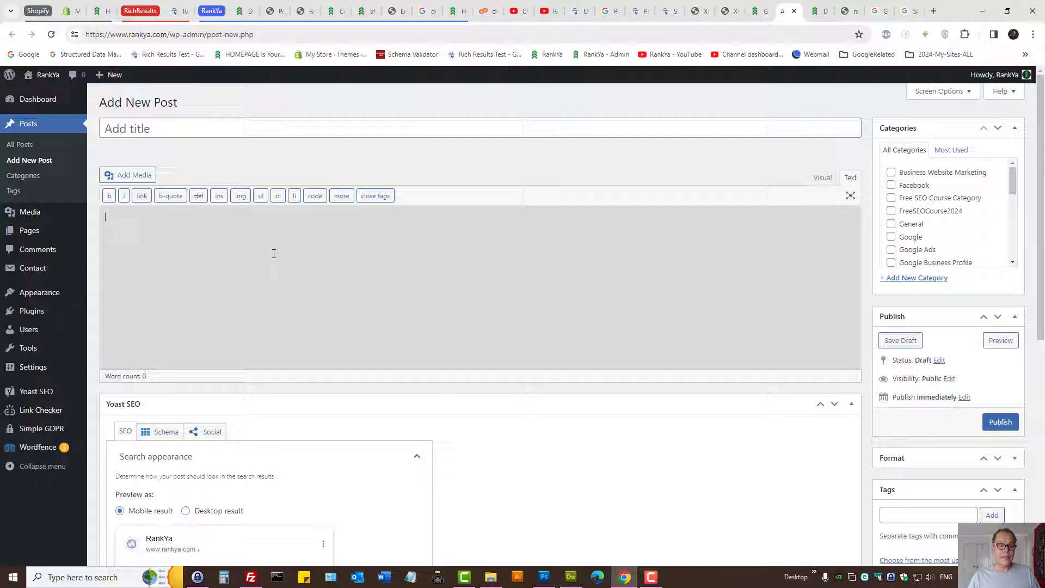
left_click(117, 129)
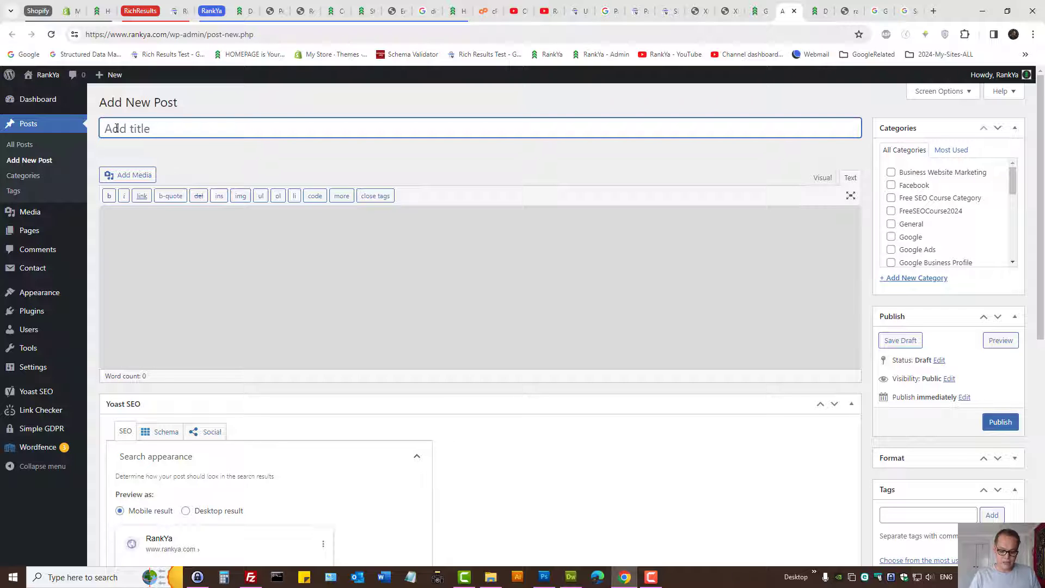
type("Login")
Write 'login page' in the post body and link it to example.com/login.
left_click(176, 248)
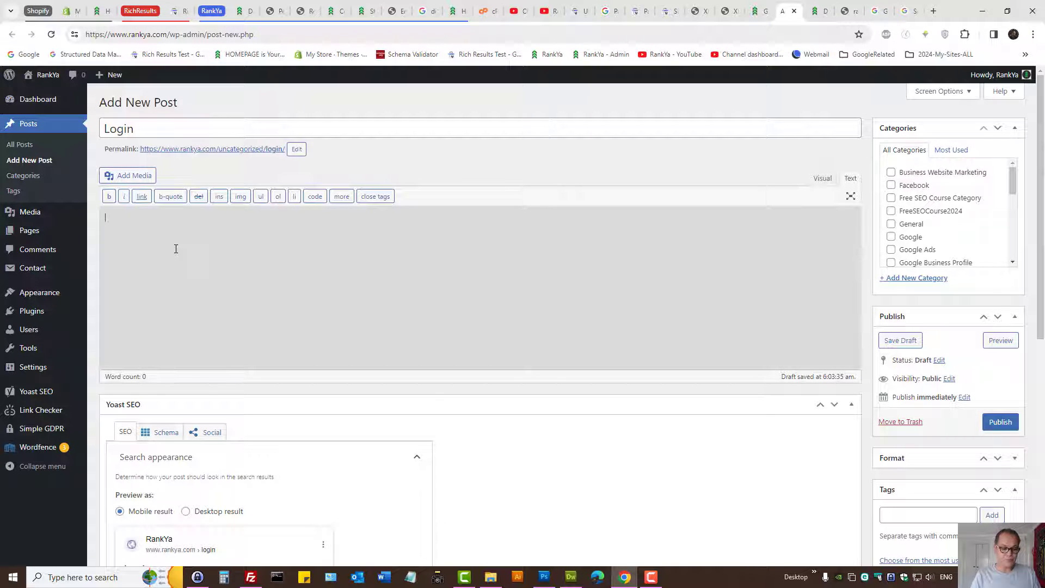
type("ge")
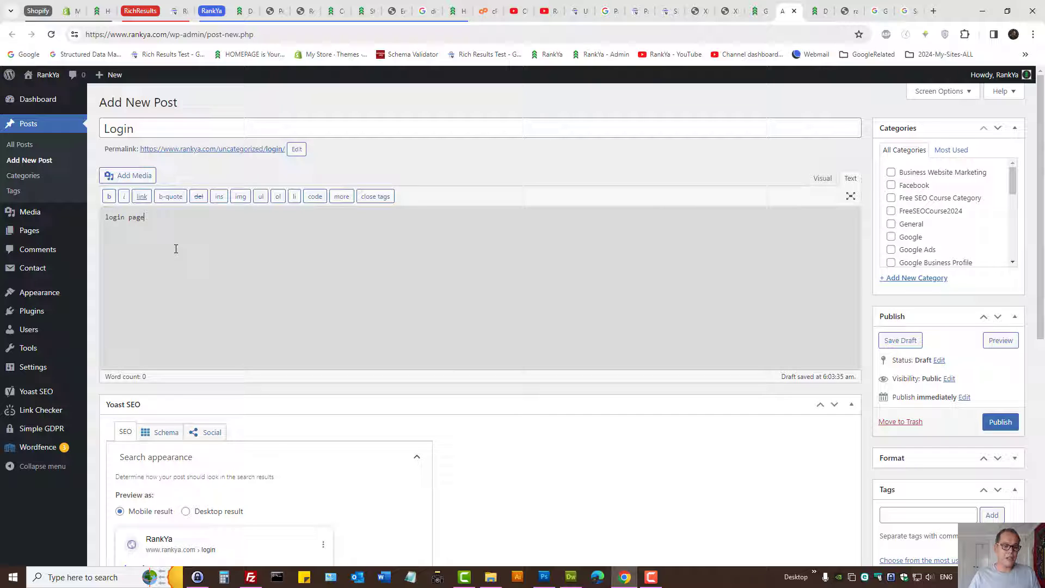
left_click_drag(147, 217, 100, 217)
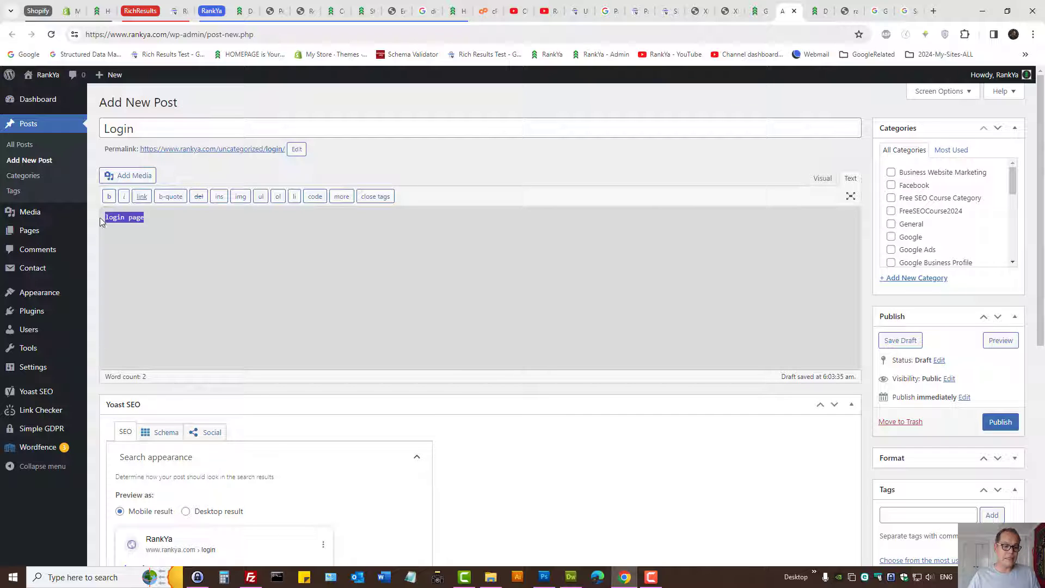
left_click(140, 197)
left_click(491, 208)
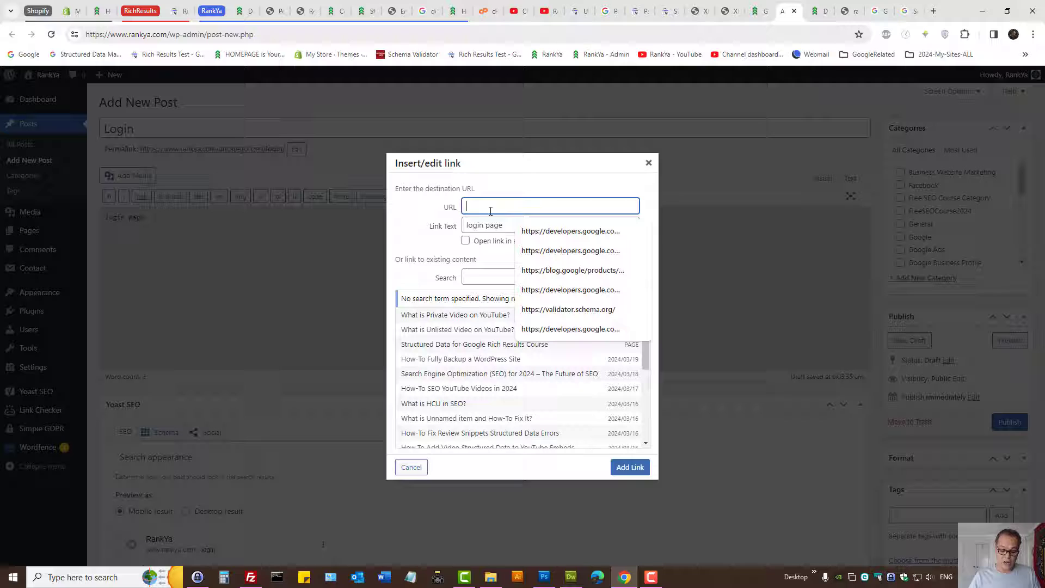
type("examp")
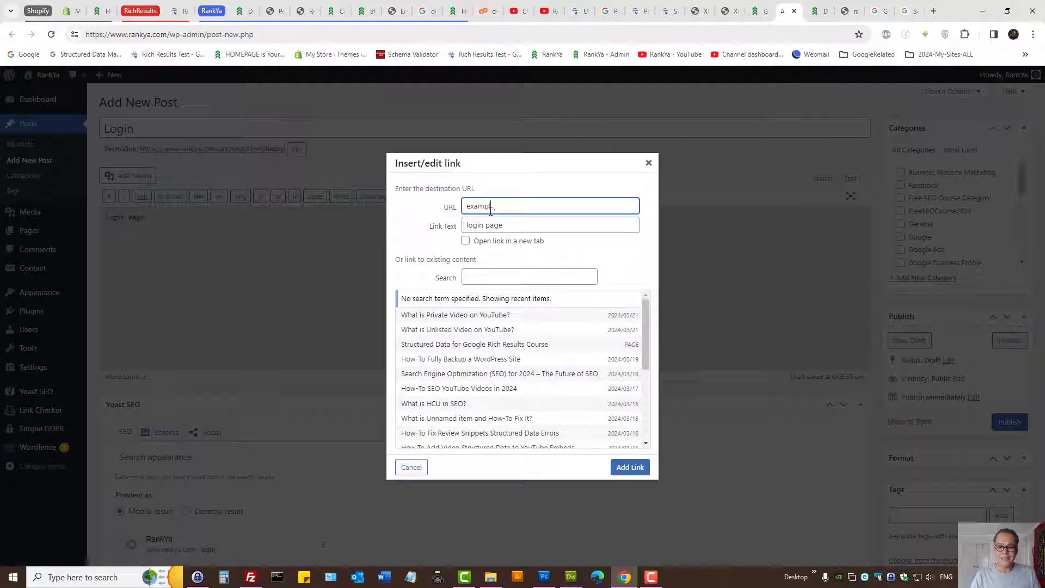
type("le.com/login")
Insert the example.com/login link and add rel="nofollow" to its anchor tag.
left_click(629, 467)
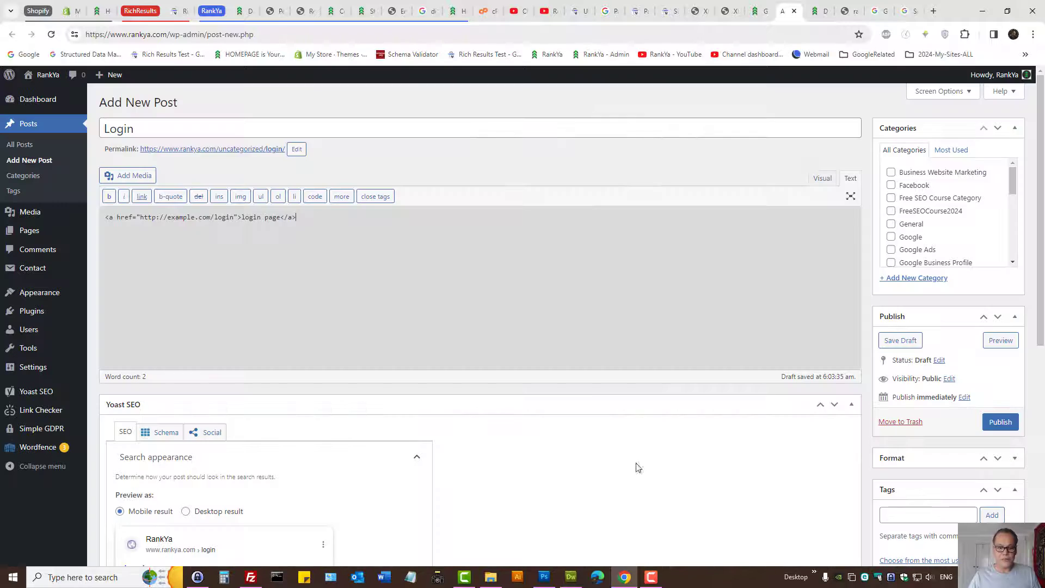
left_click(239, 218)
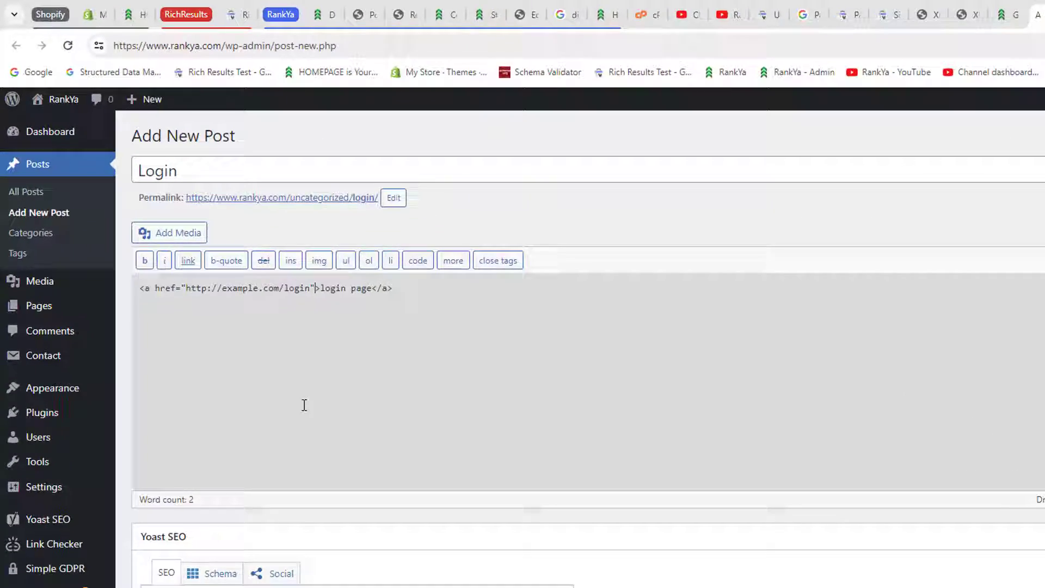
type("rel")
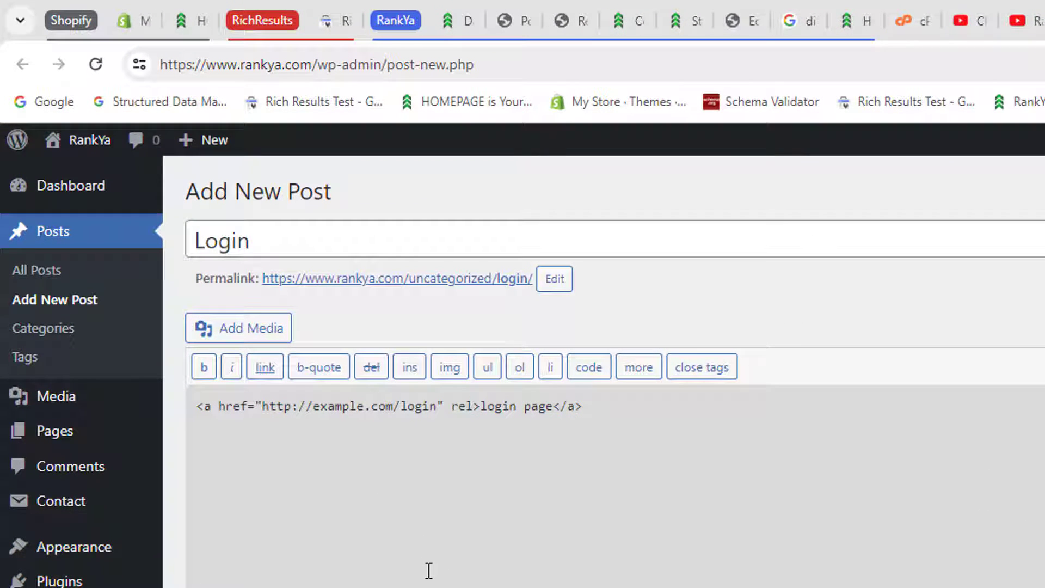
type("=\"")
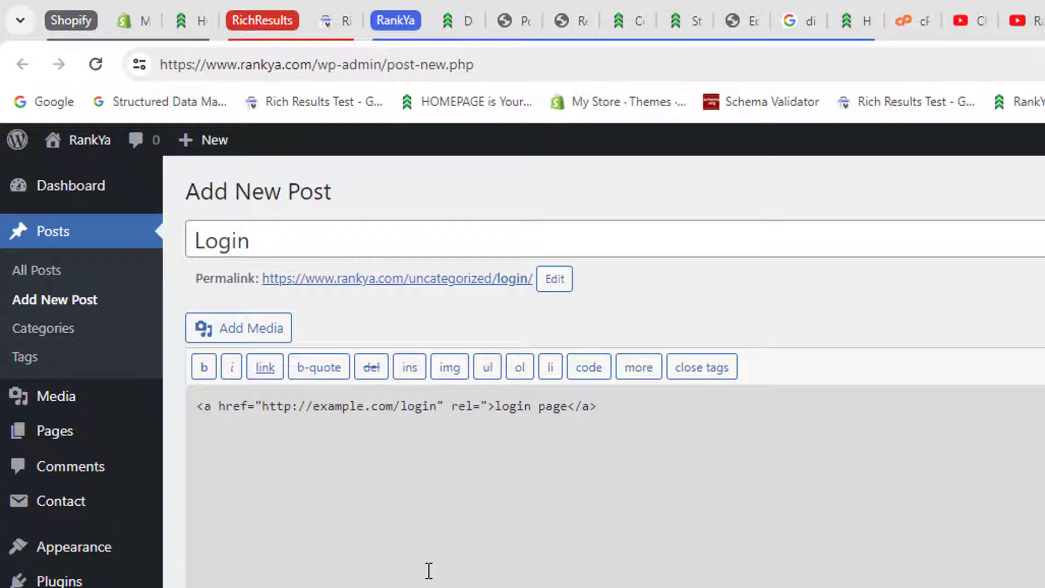
type("no")
type("follow")
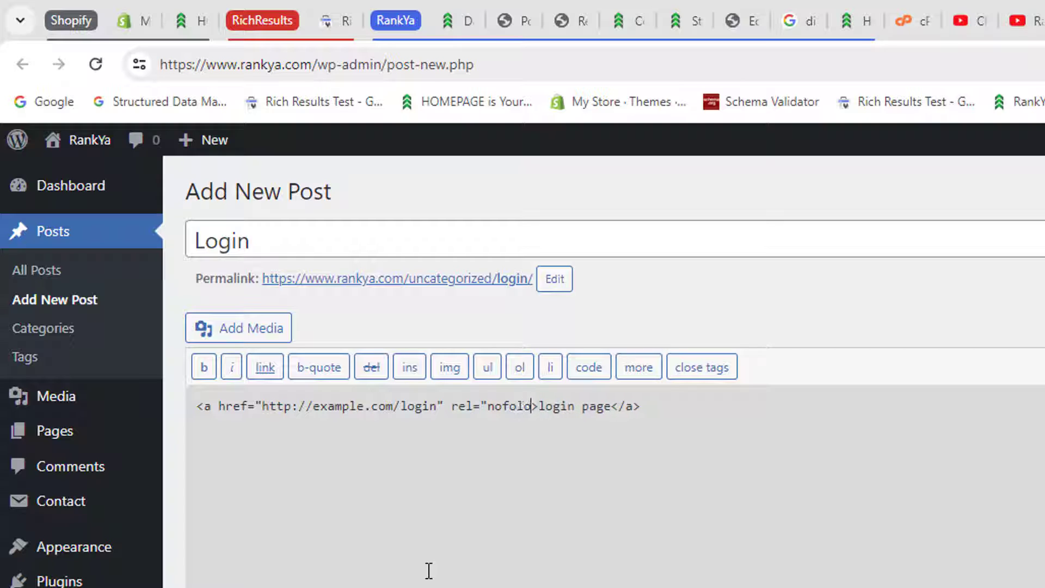
type("\"")
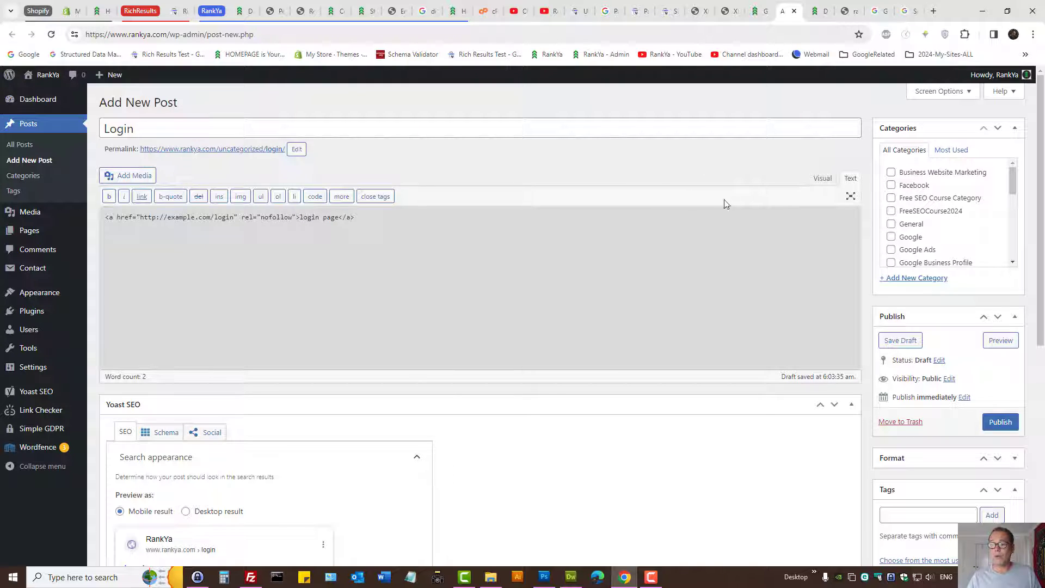
Review the site's robots.txt rules, then return to the Photoshop screenshot file.
left_click(846, 11)
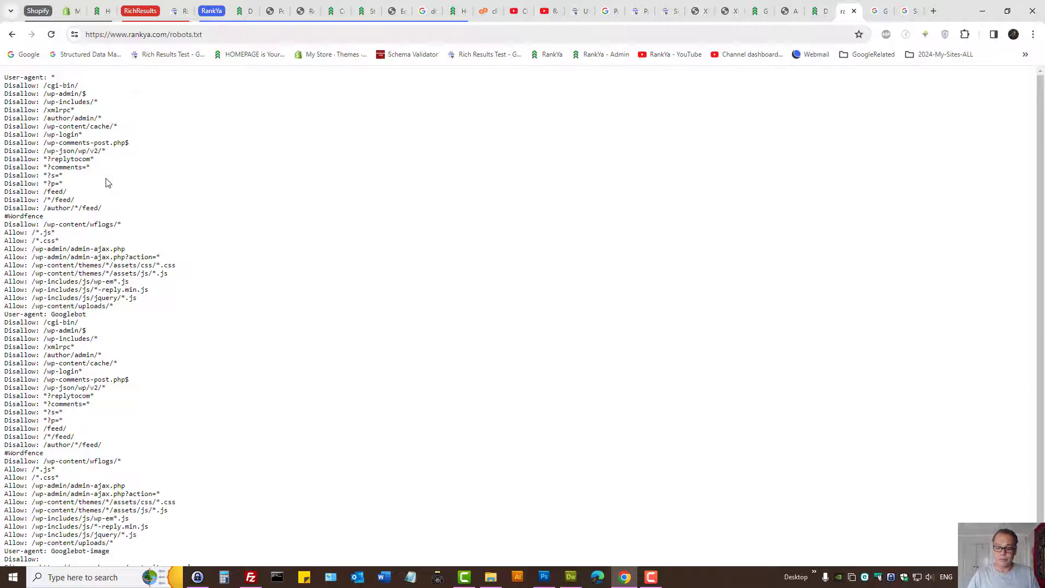
left_click(544, 577)
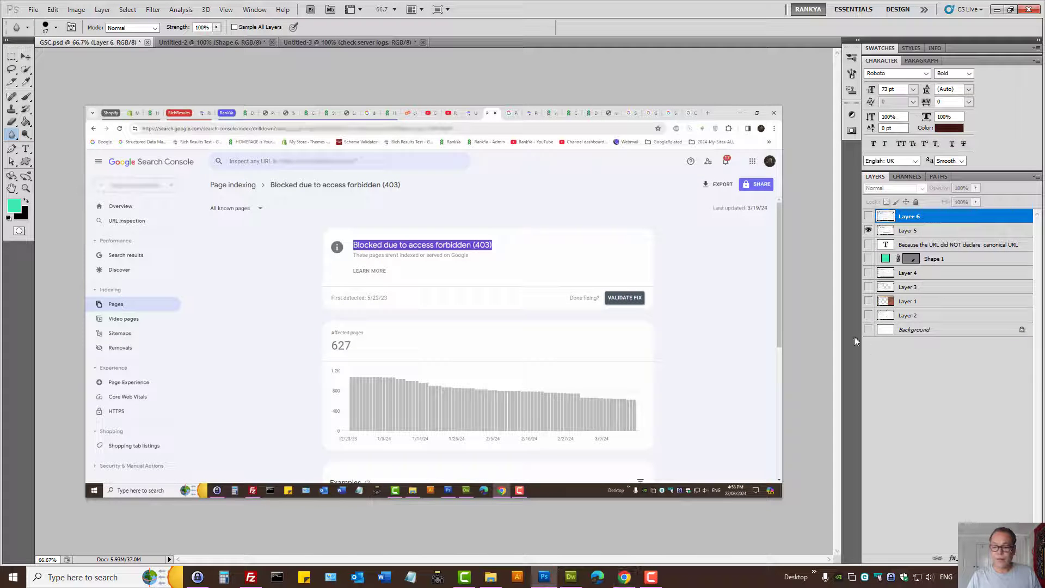
Make Layer 6 visible to show the URL Inspection screenshot.
left_click(868, 217)
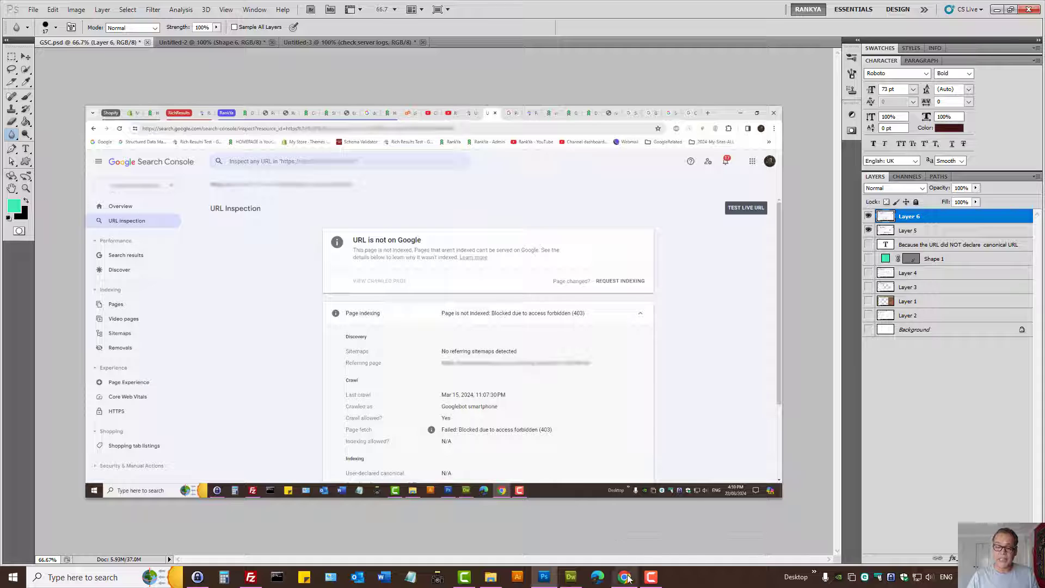
mouse_move(626, 579)
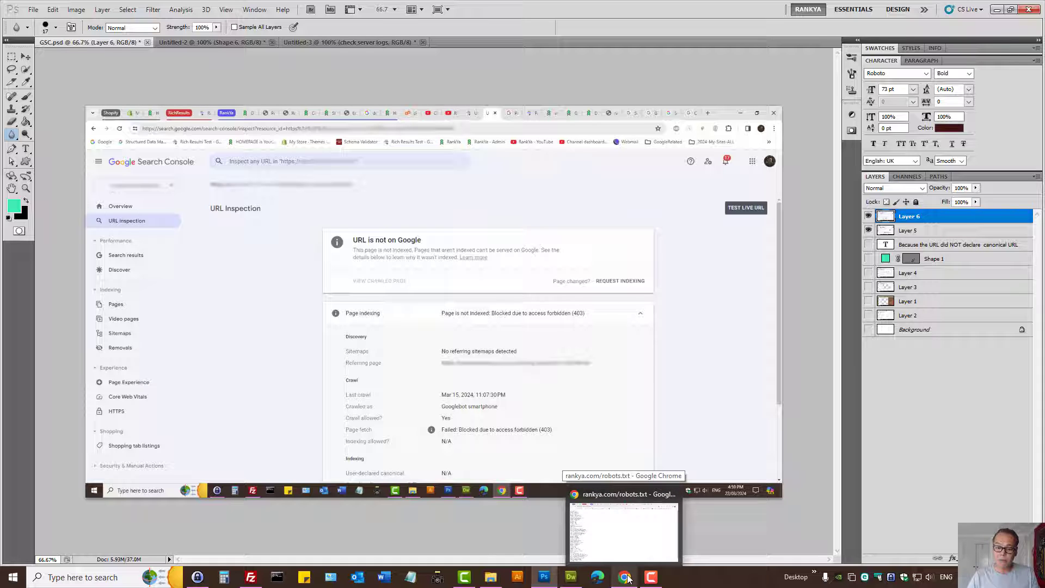
In Dreamweaver's header file, delete the <head> tag on line 24.
mouse_move(569, 581)
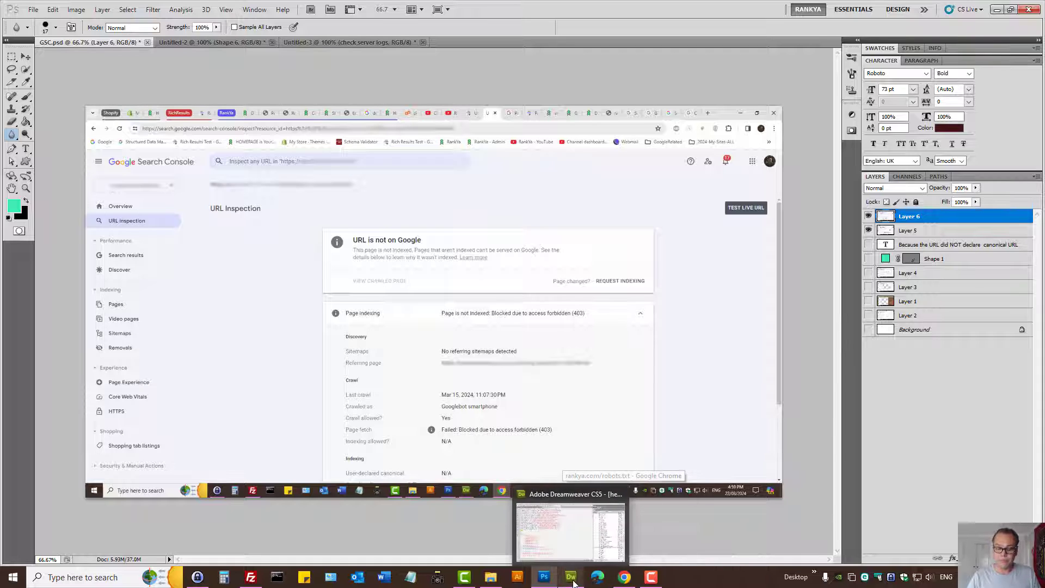
left_click(573, 583)
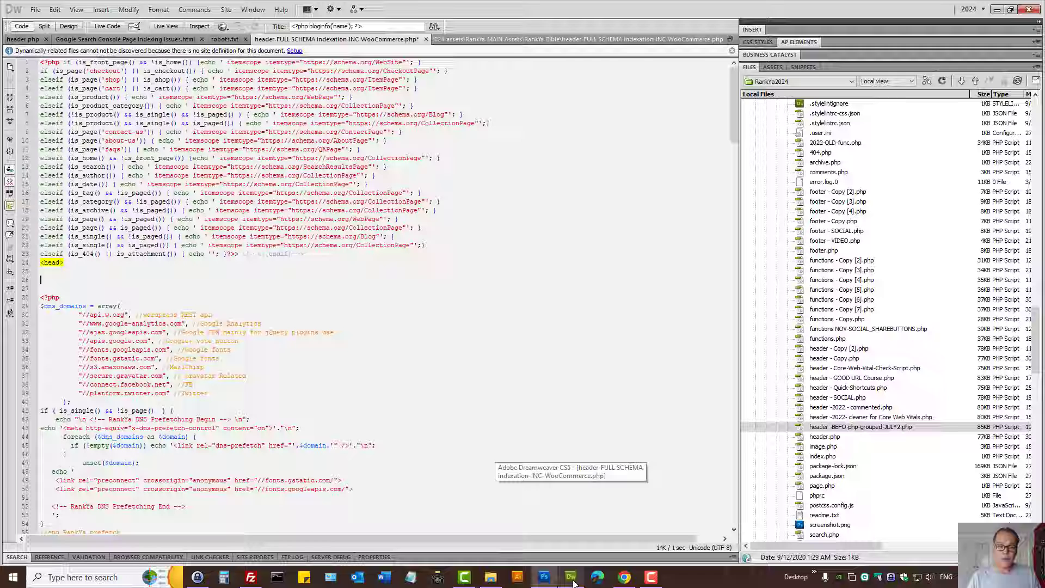
triple_click(67, 263)
key("Delete")
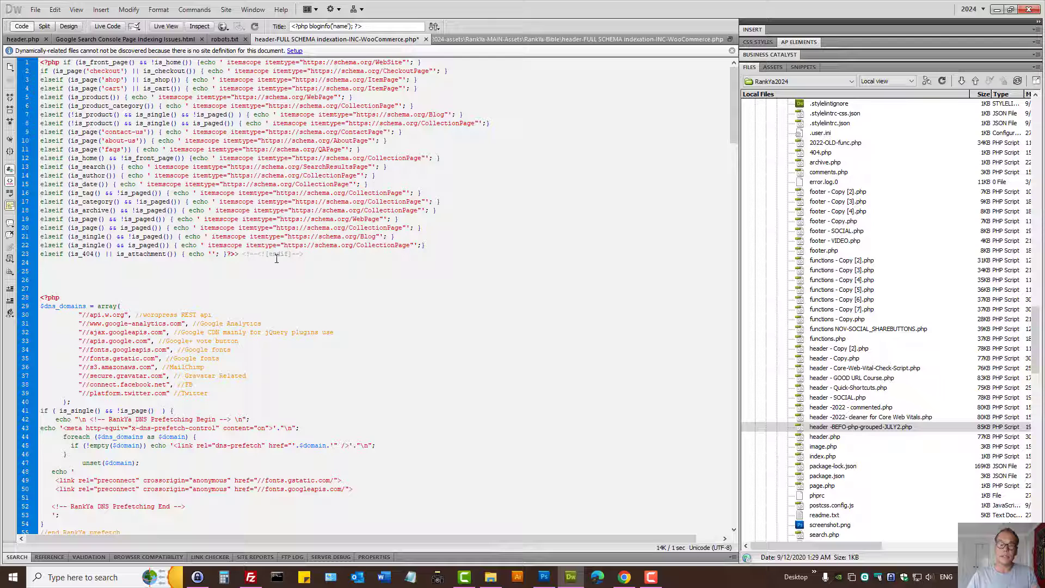
Delete the schema itemtype code in lines 1–23 and scroll to the checkout robots block.
left_click_drag(237, 255, 28, 64)
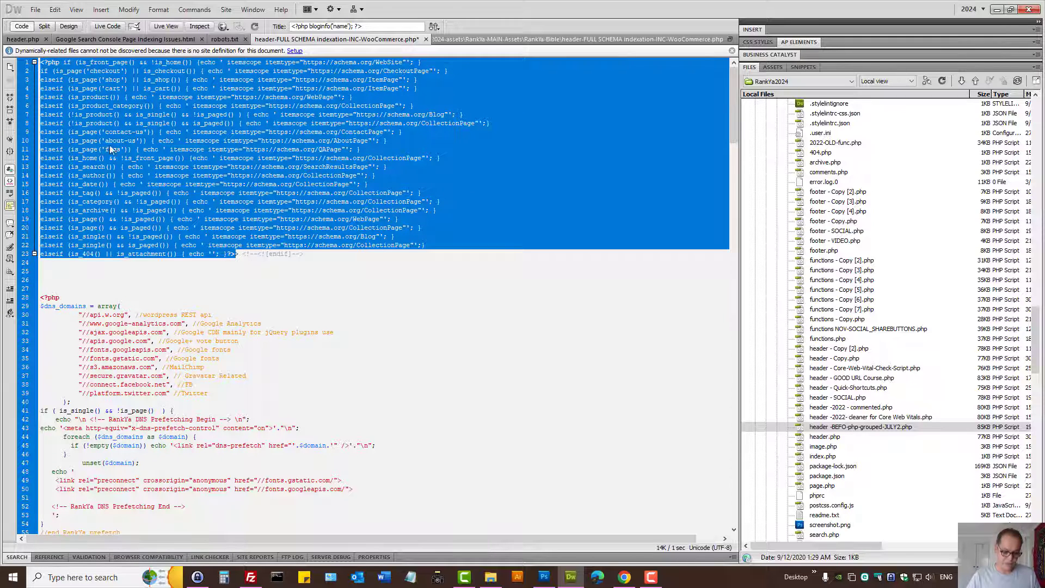
key("Delete")
scroll(267, 333, "down", 13)
scroll(267, 334, "down", 20)
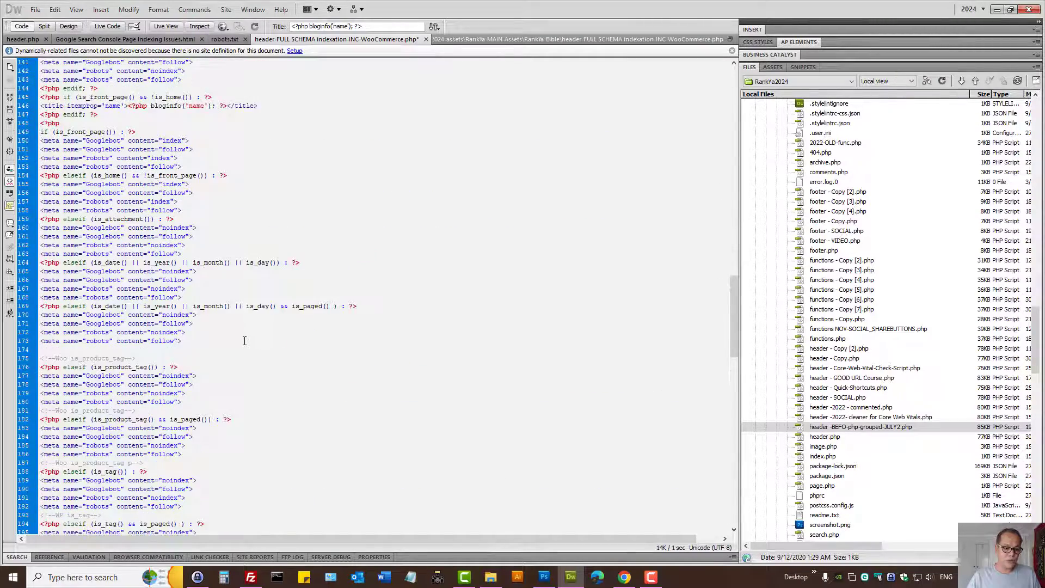
scroll(244, 341, "down", 12)
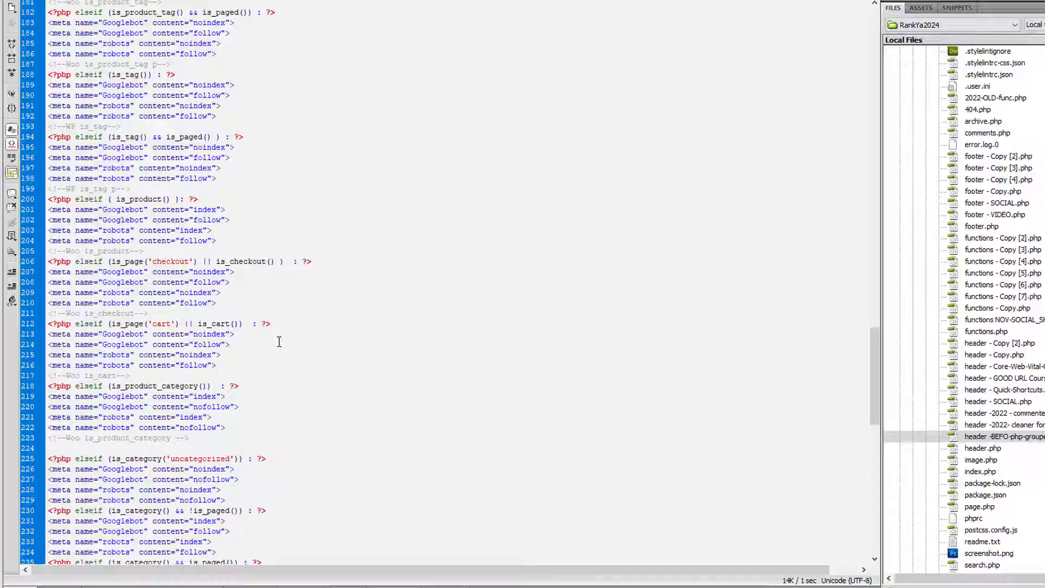
Change line 206's 'elseif checkout' condition to 'if my-account'.
left_click_drag(217, 303, 26, 271)
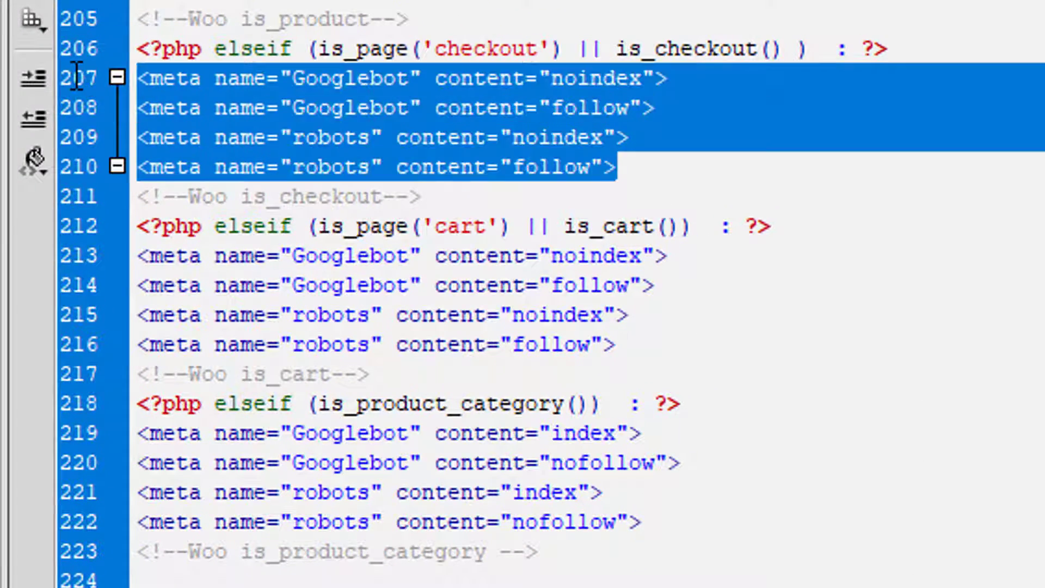
left_click(443, 88)
double_click(463, 49)
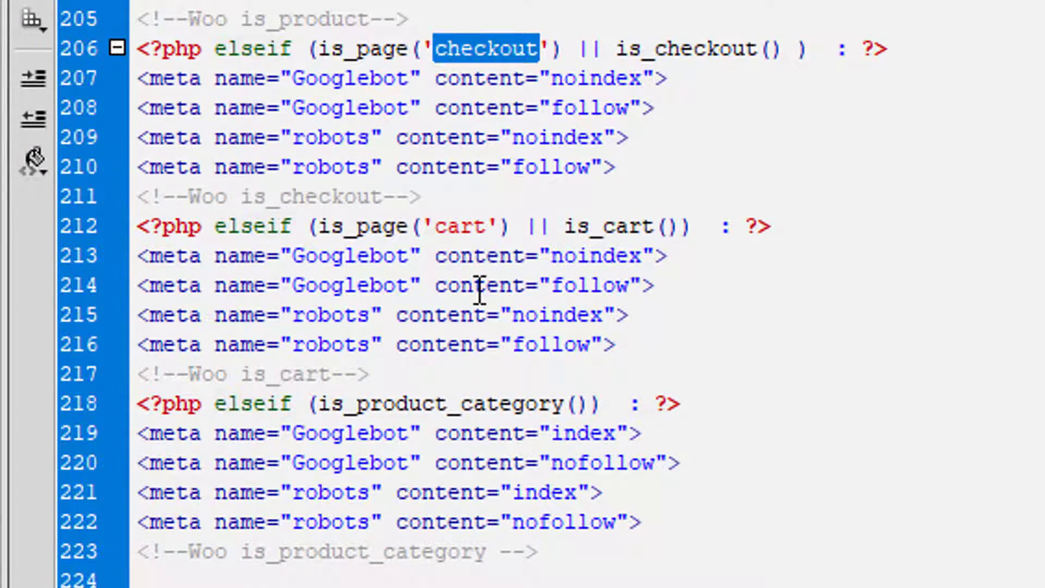
type("my-acc")
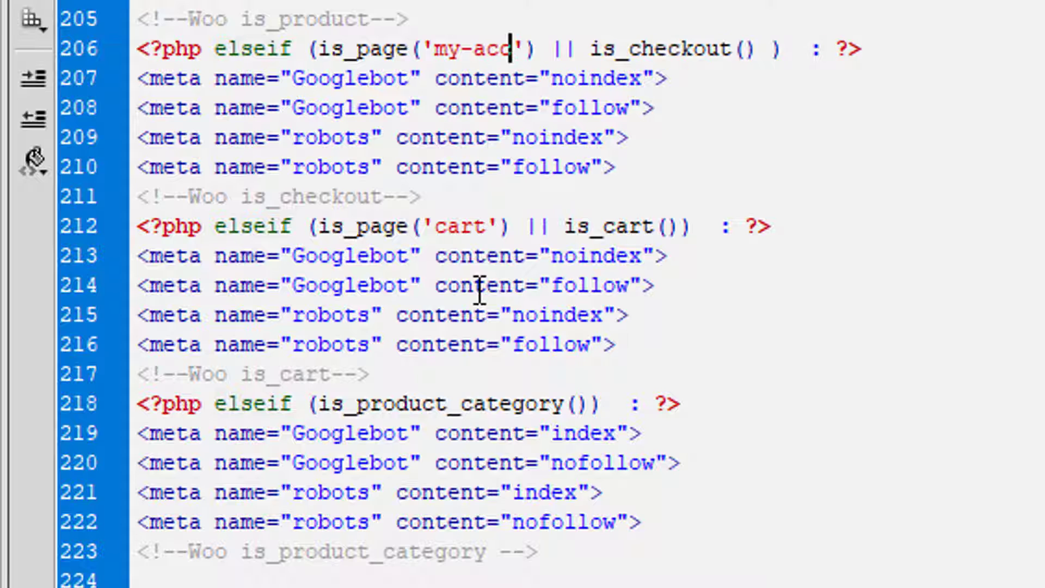
type("ount")
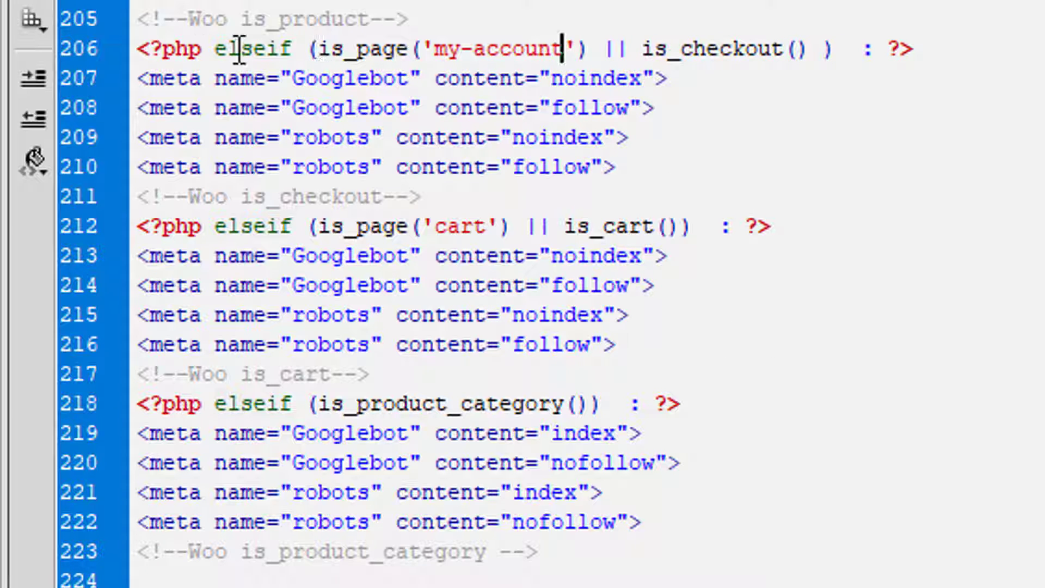
left_click_drag(265, 49, 213, 49)
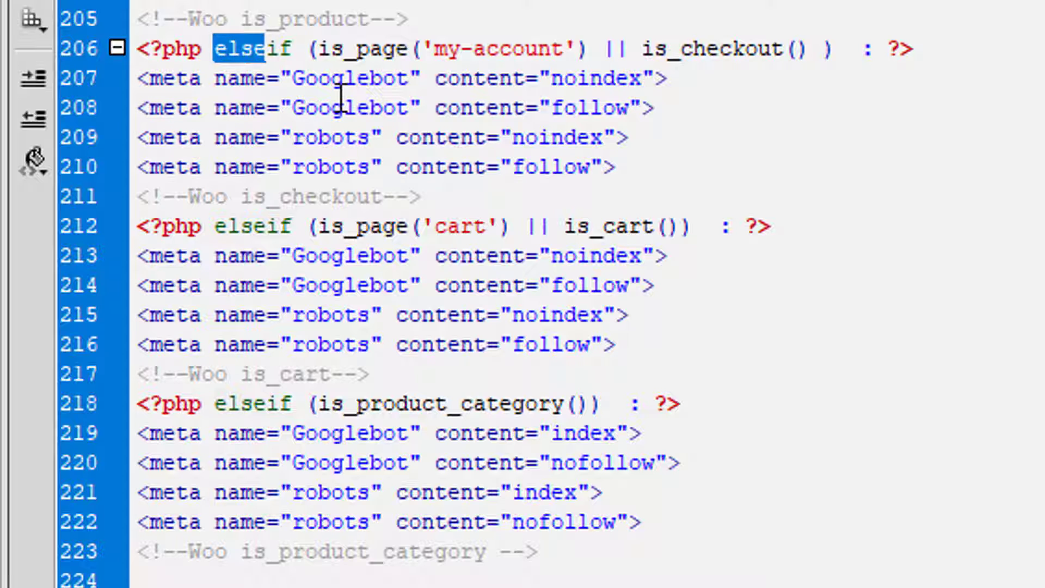
key("Delete")
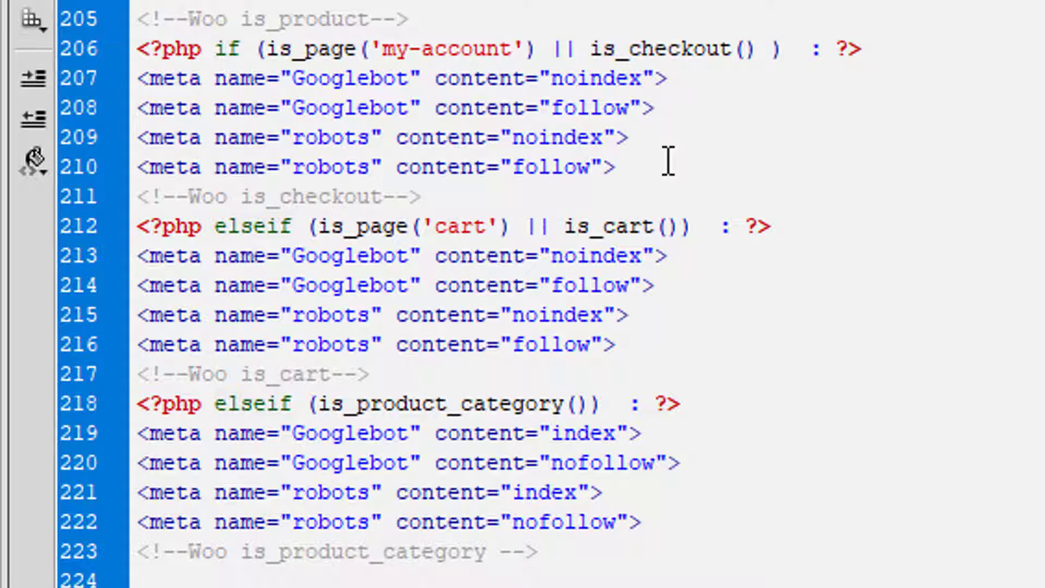
Change follow to nofollow in the Googlebot and robots meta tags on lines 208 and 210.
left_click_drag(668, 162, 99, 59)
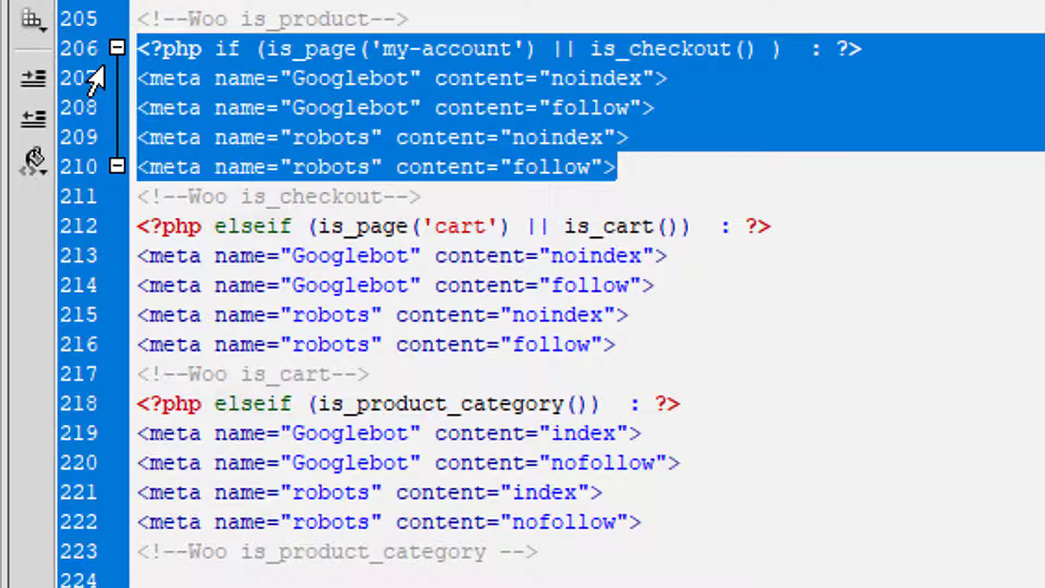
left_click(337, 76)
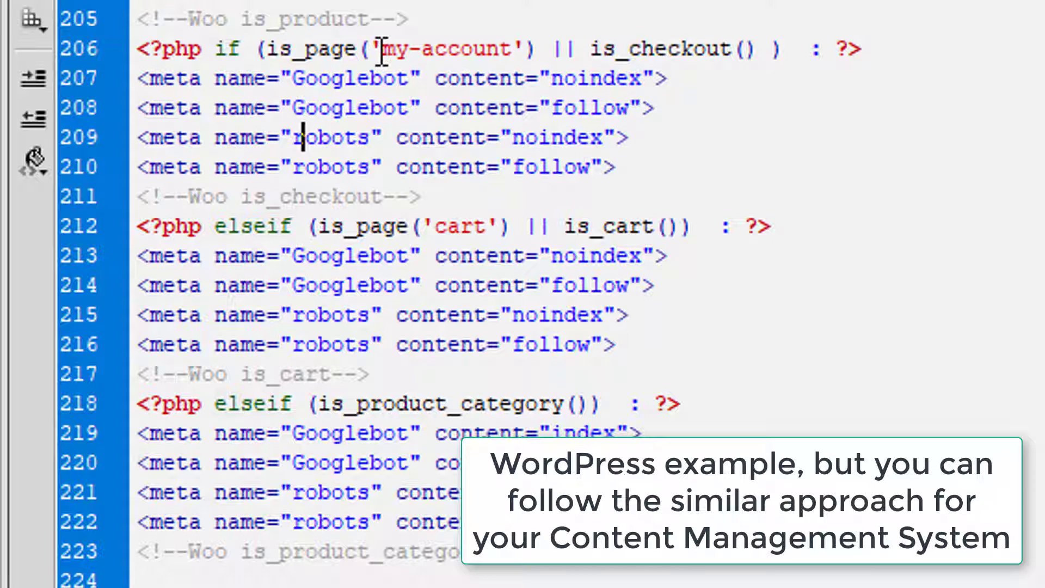
left_click_drag(383, 49, 521, 43)
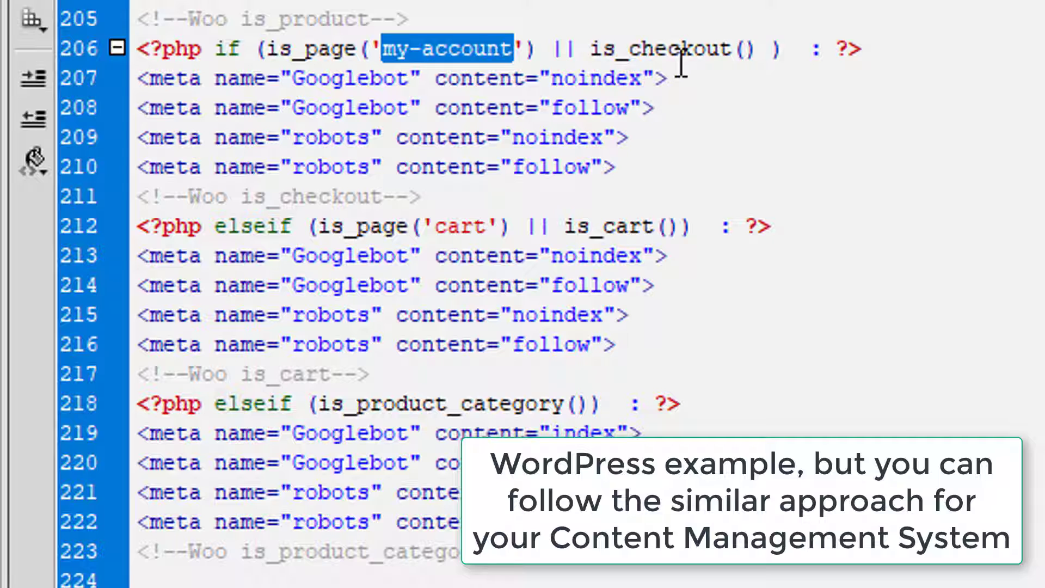
left_click_drag(680, 52, 234, 81)
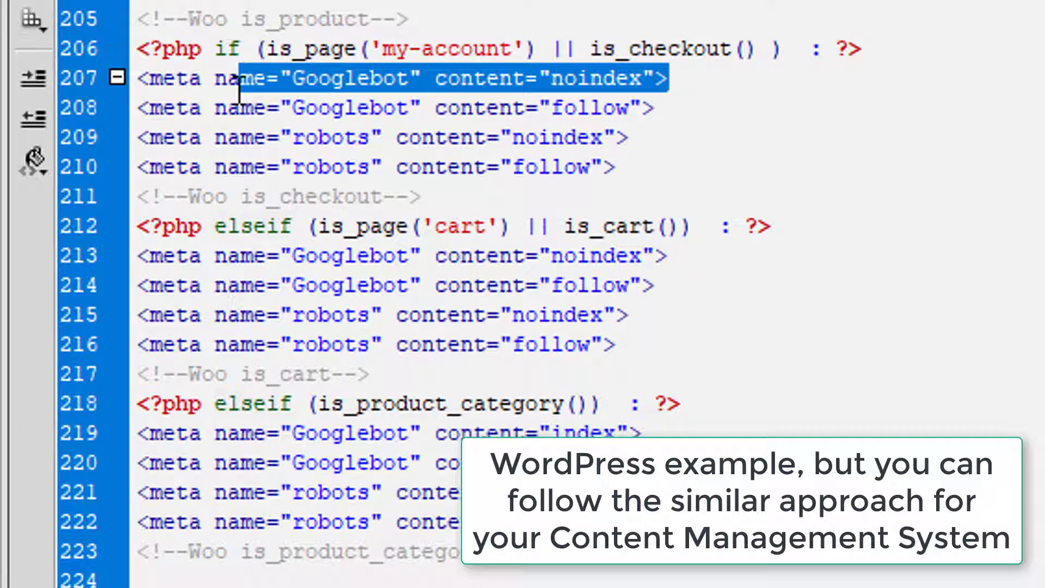
left_click(591, 321)
type("no")
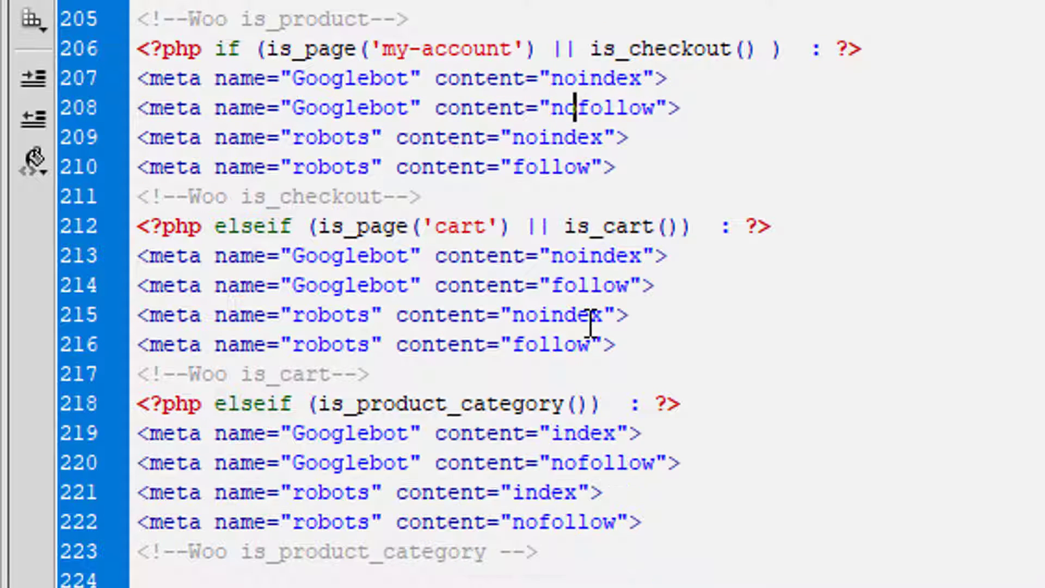
double_click(613, 108)
key("ctrl+c")
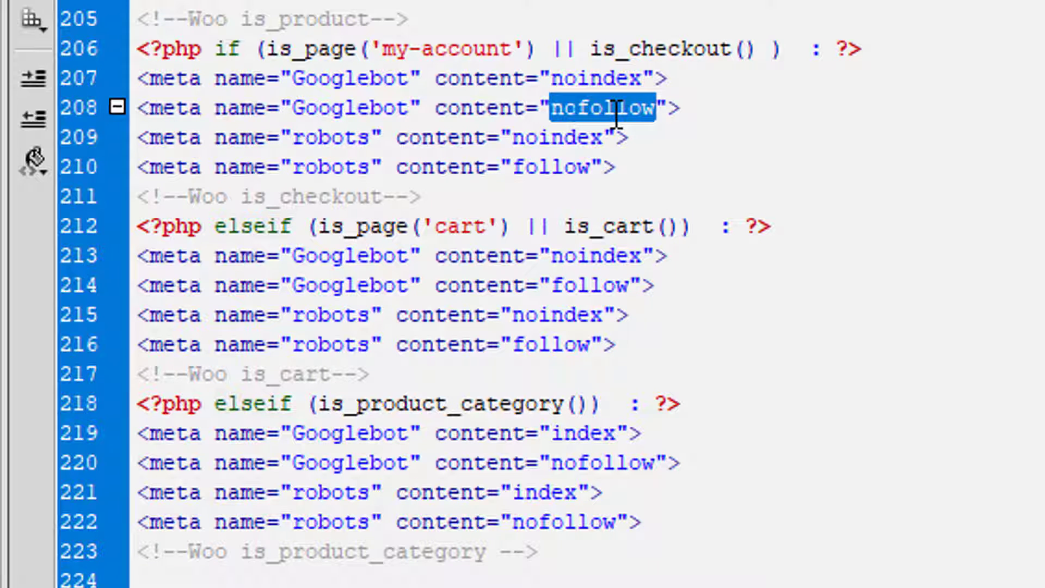
left_click(554, 158)
double_click(554, 158)
key("ctrl+v")
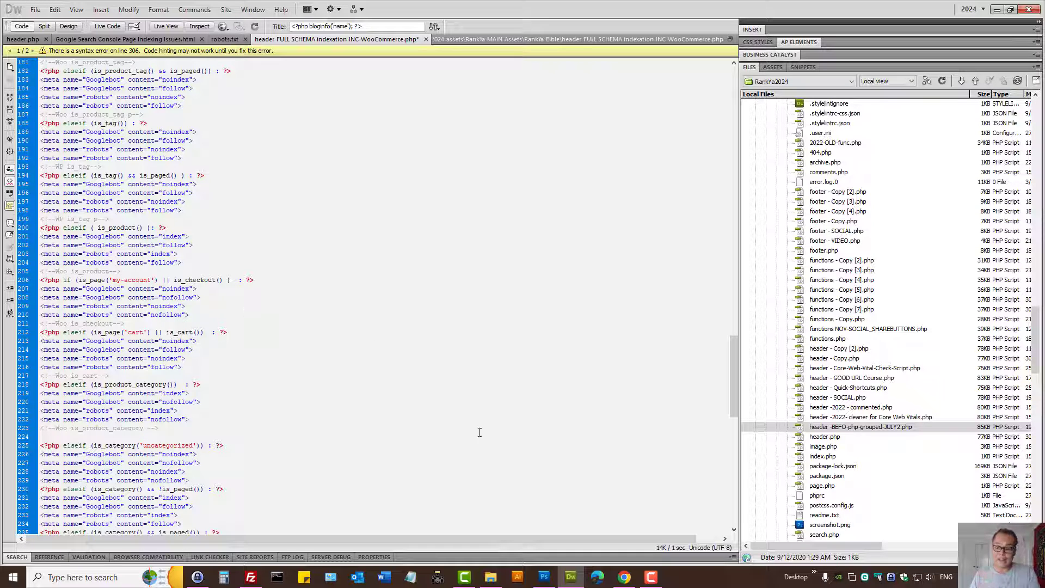
mouse_move(625, 575)
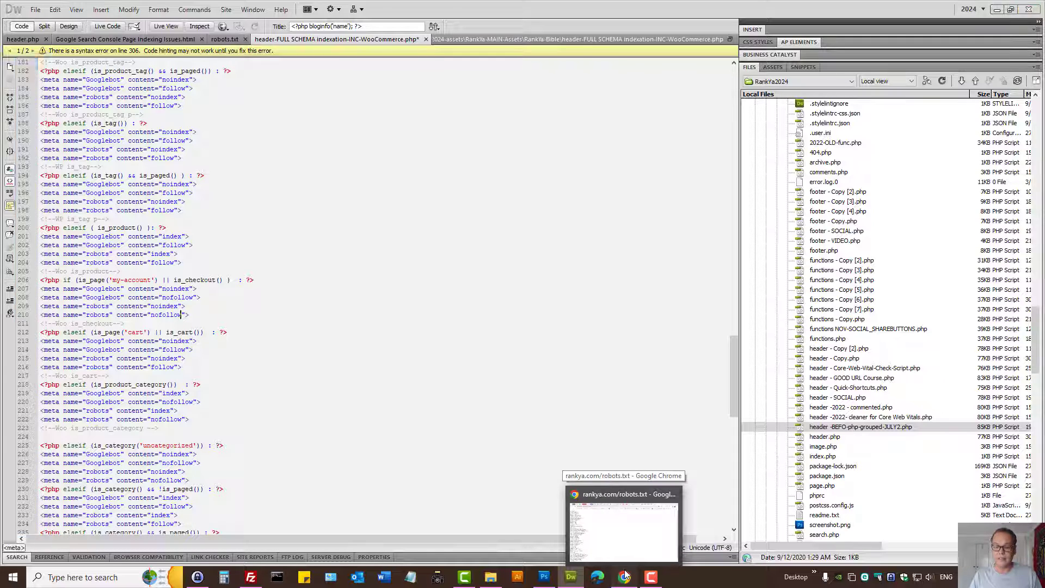
Open the 'Verifying Googlebot and other Google crawlers' page and highlight 'Google crawlers' in its title.
left_click(625, 576)
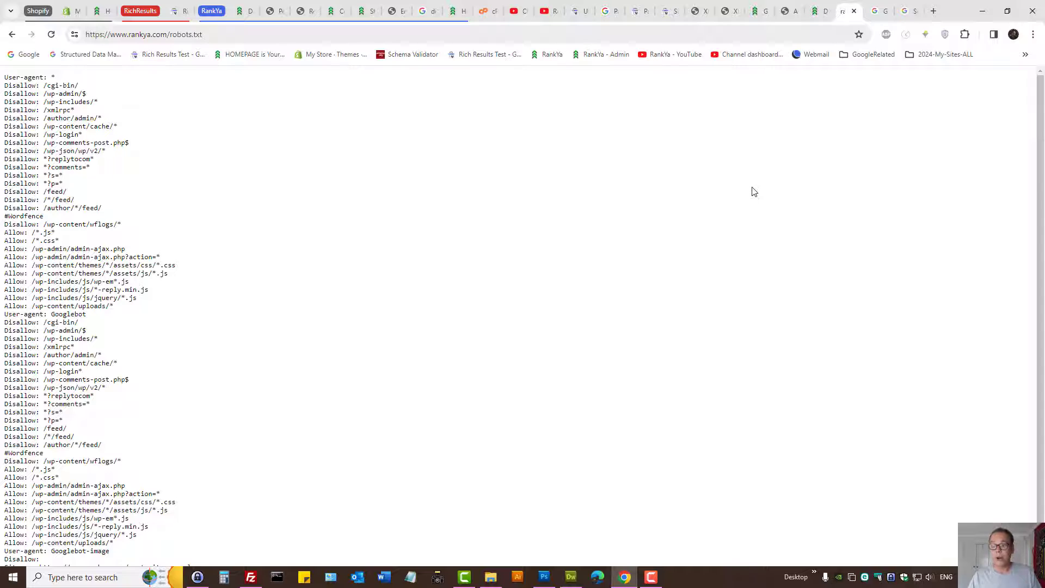
left_click(880, 10)
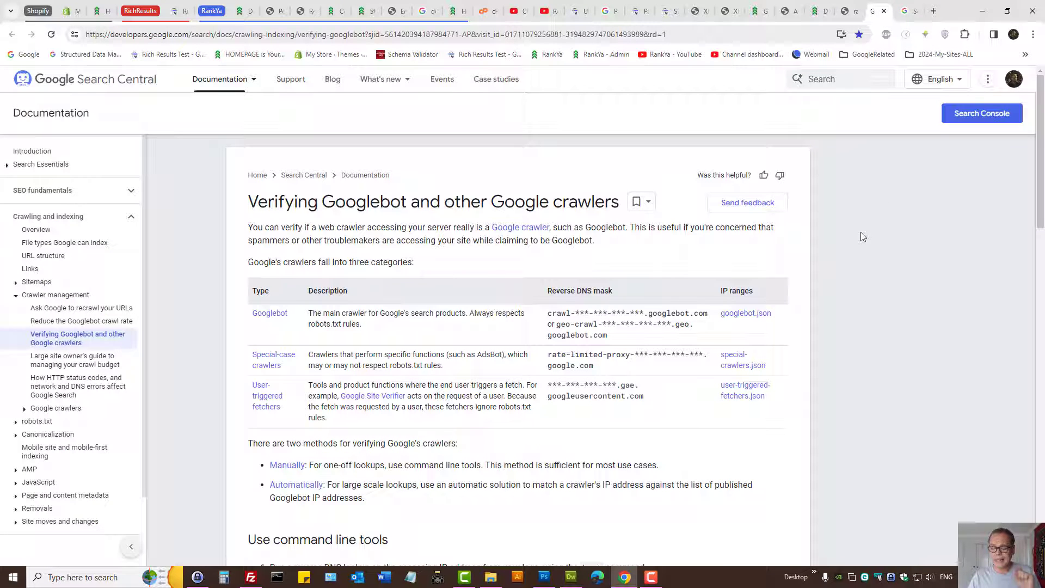
left_click_drag(250, 203, 617, 206)
left_click(521, 203)
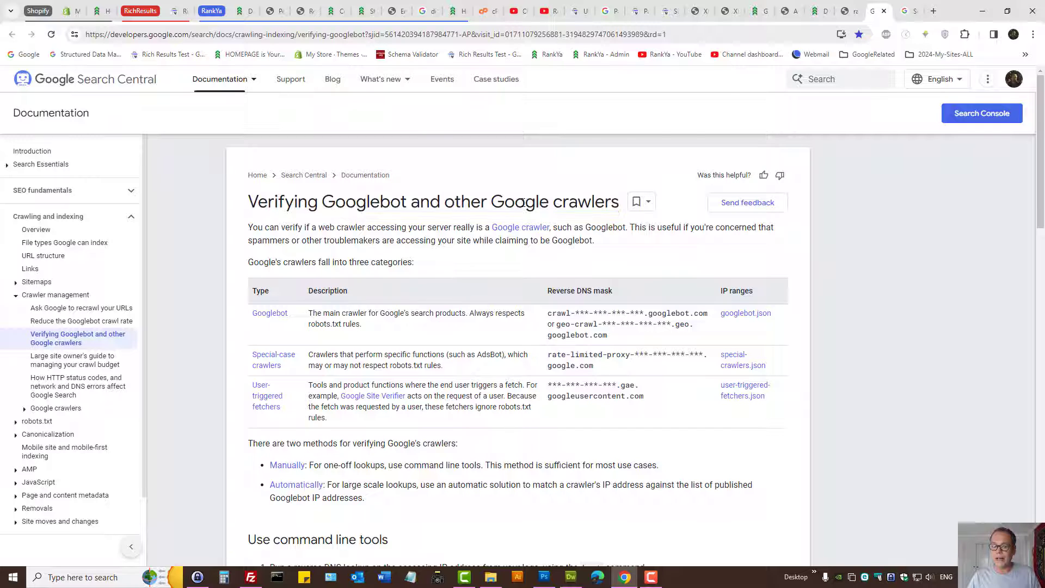
left_click_drag(524, 202, 619, 202)
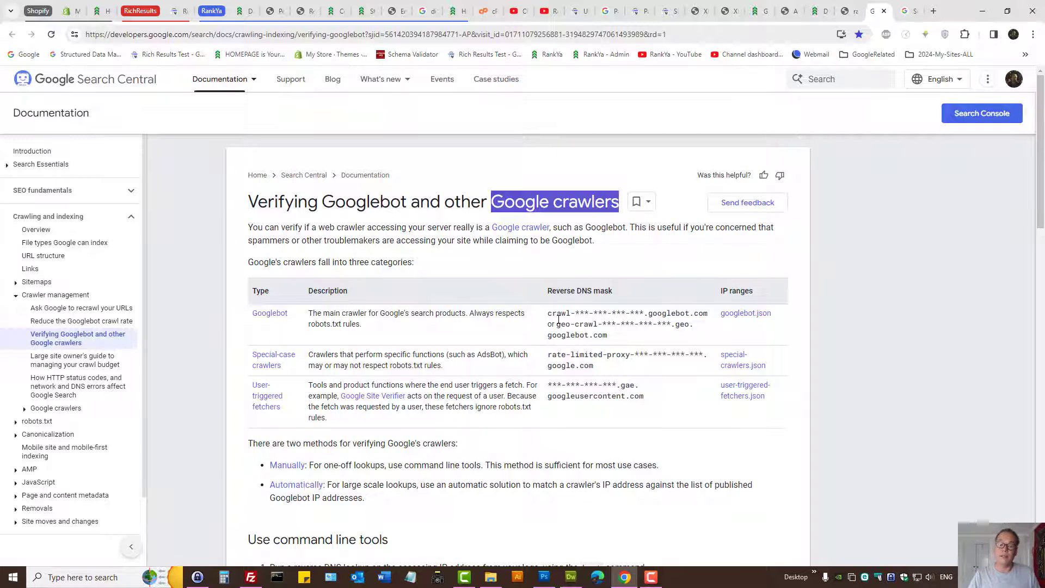
left_click(923, 5)
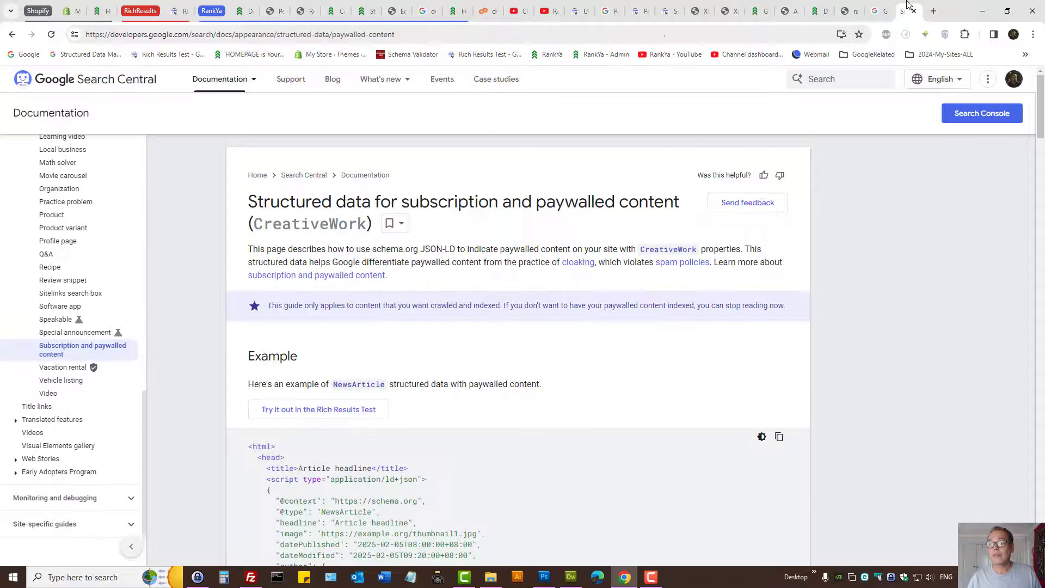
left_click_drag(248, 200, 677, 204)
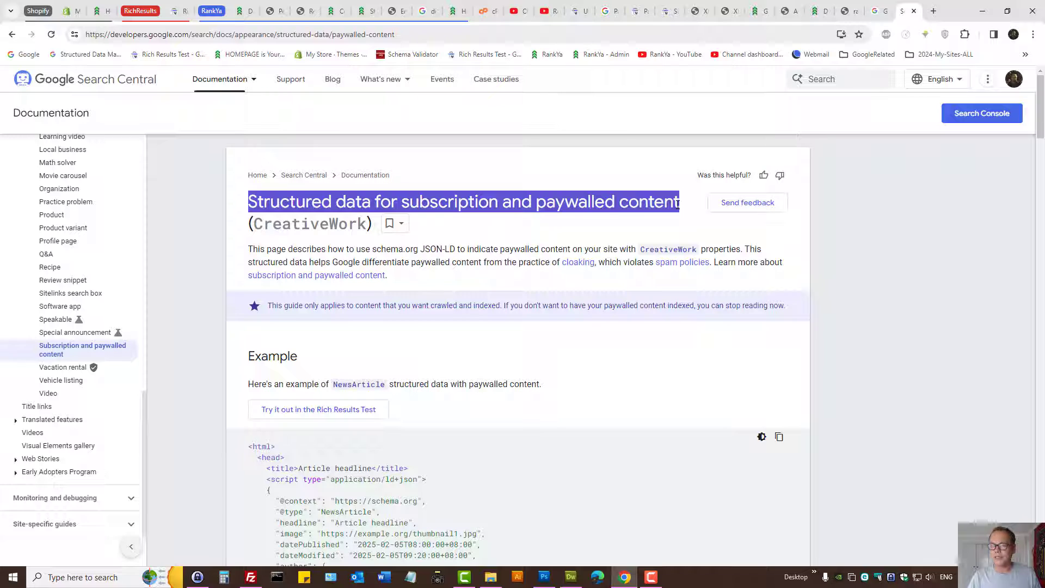
left_click(460, 214)
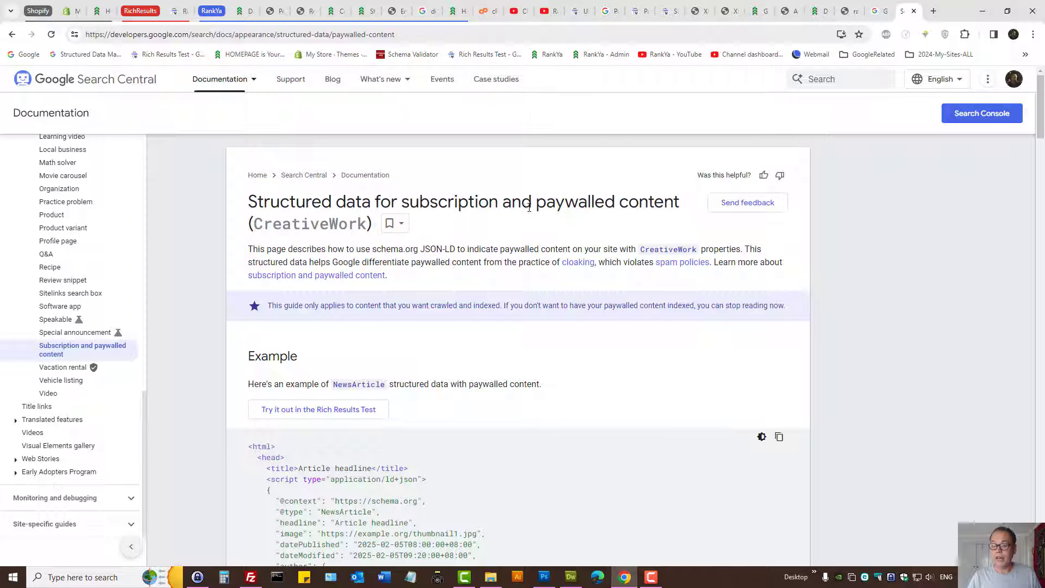
left_click_drag(546, 202, 638, 203)
double_click(498, 202)
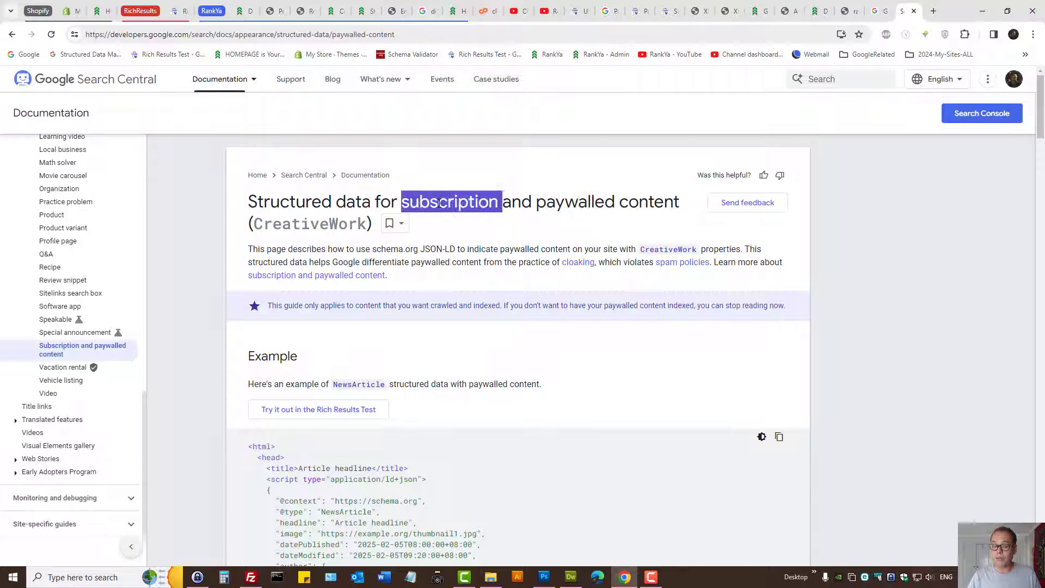
left_click(572, 227)
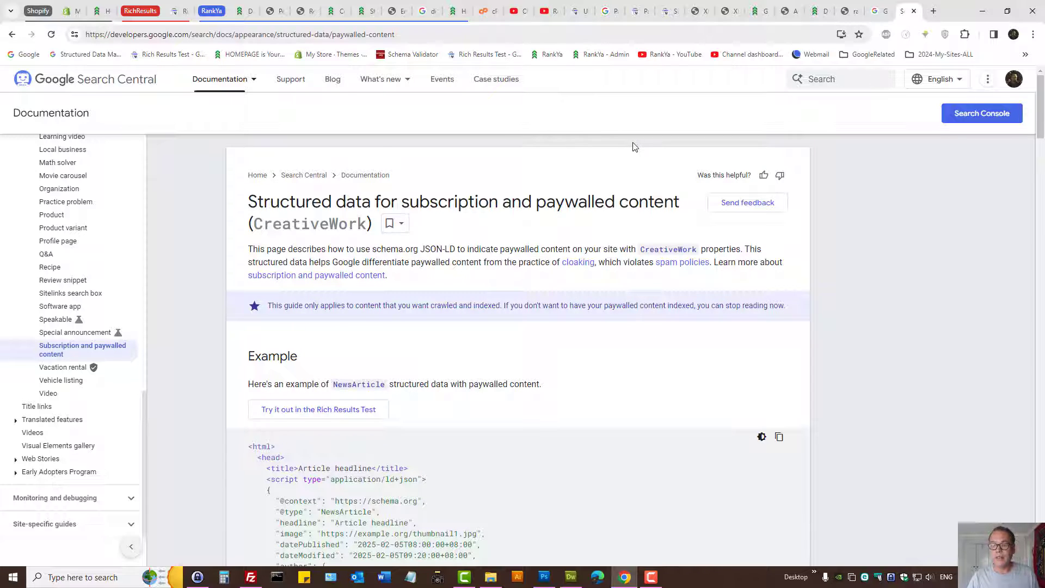
Hide Layer 6 to reveal the 403 screenshot, then return to the structured data guide.
left_click(544, 576)
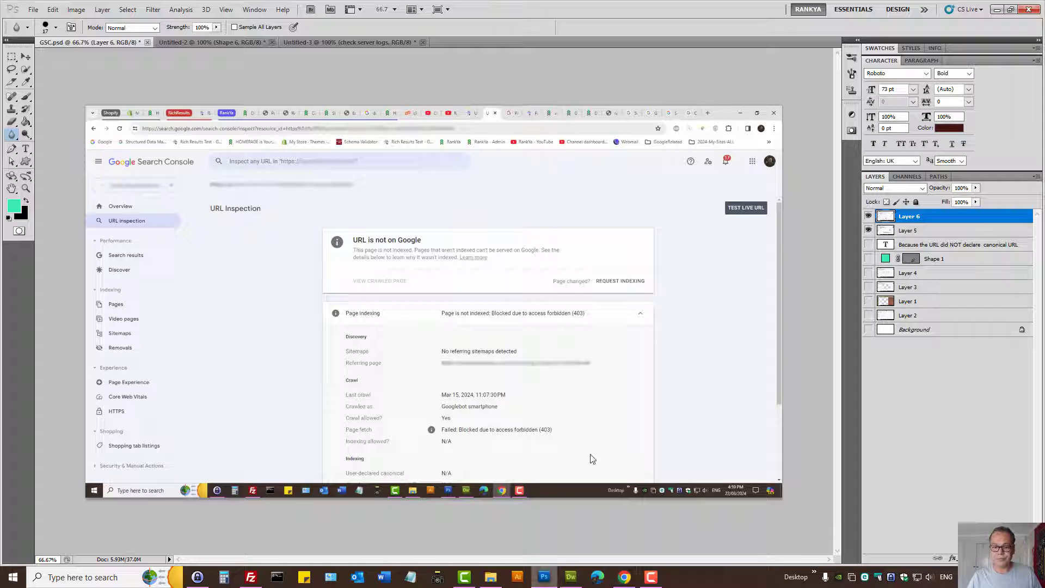
left_click(869, 216)
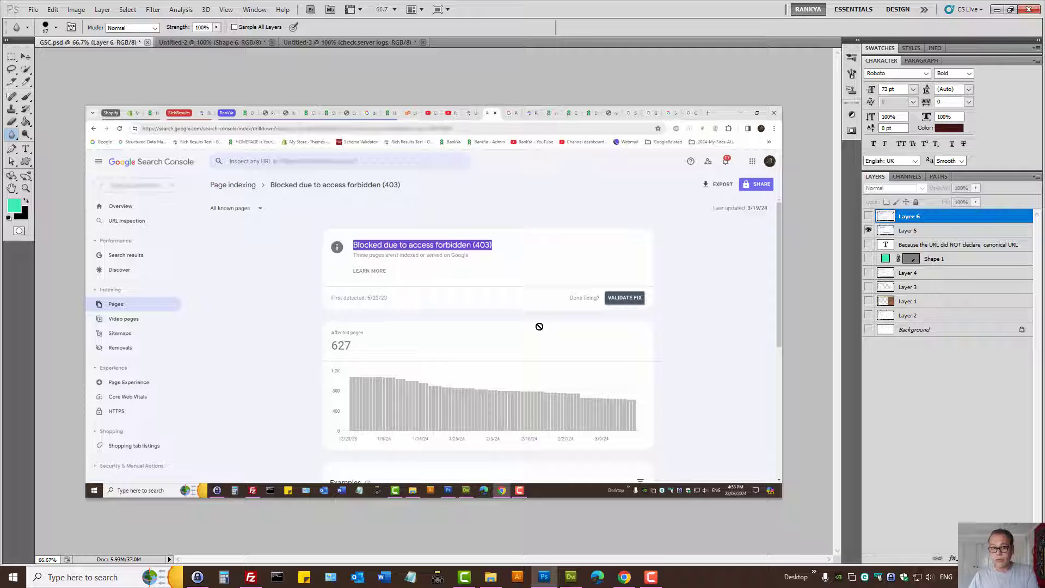
left_click(624, 577)
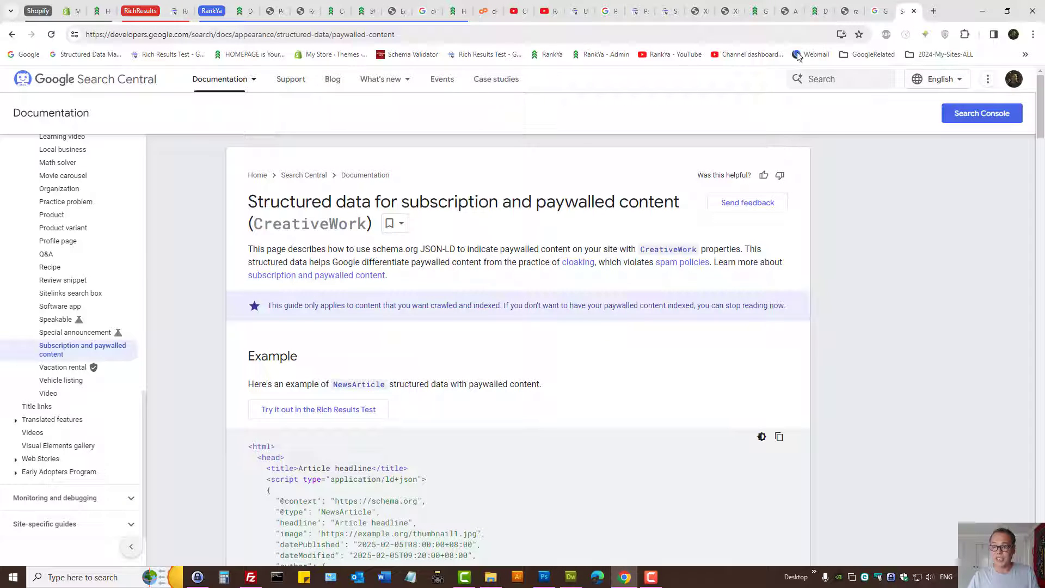
Highlight the Login draft's rel="nofollow" login link code, then return to Dreamweaver's header file.
left_click(793, 6)
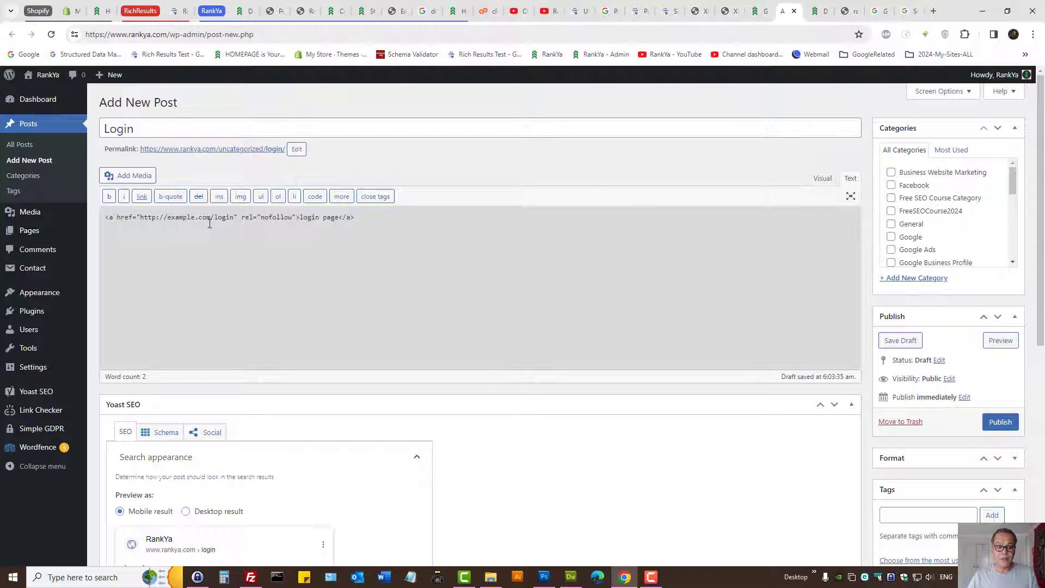
left_click_drag(262, 218, 295, 220)
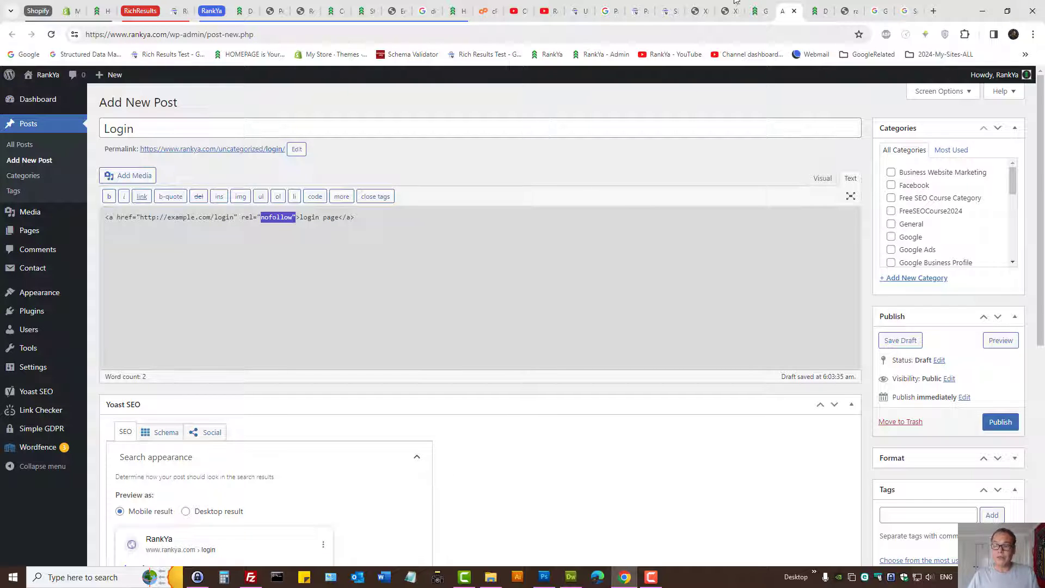
left_click(756, 10)
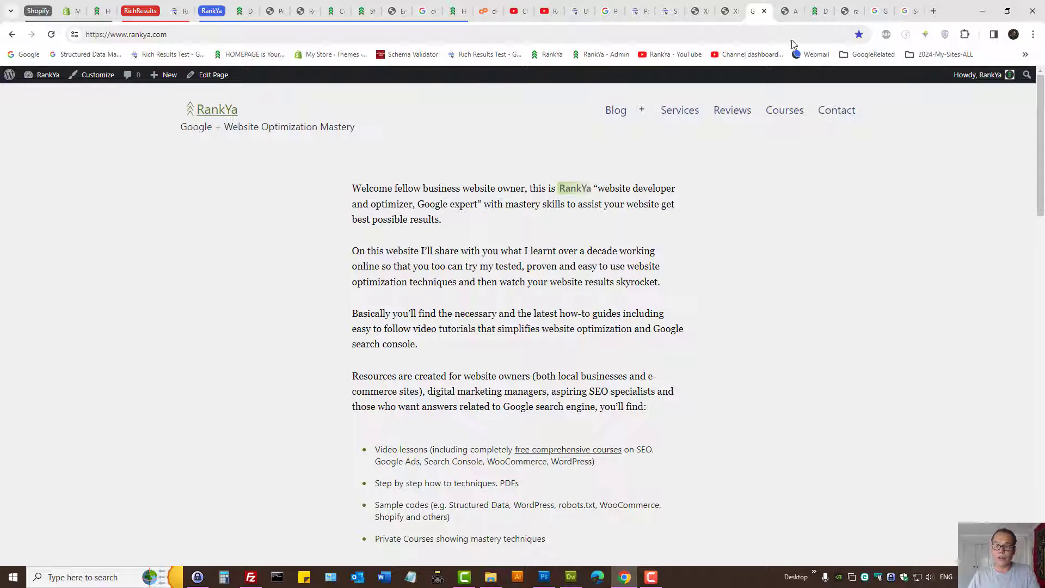
left_click(788, 10)
left_click(237, 217)
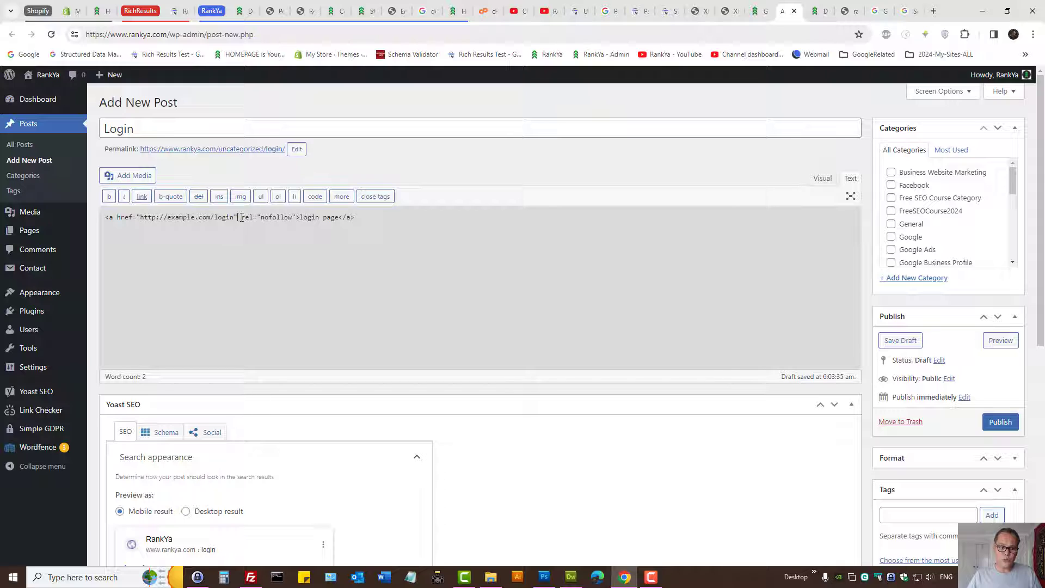
left_click_drag(241, 217, 294, 219)
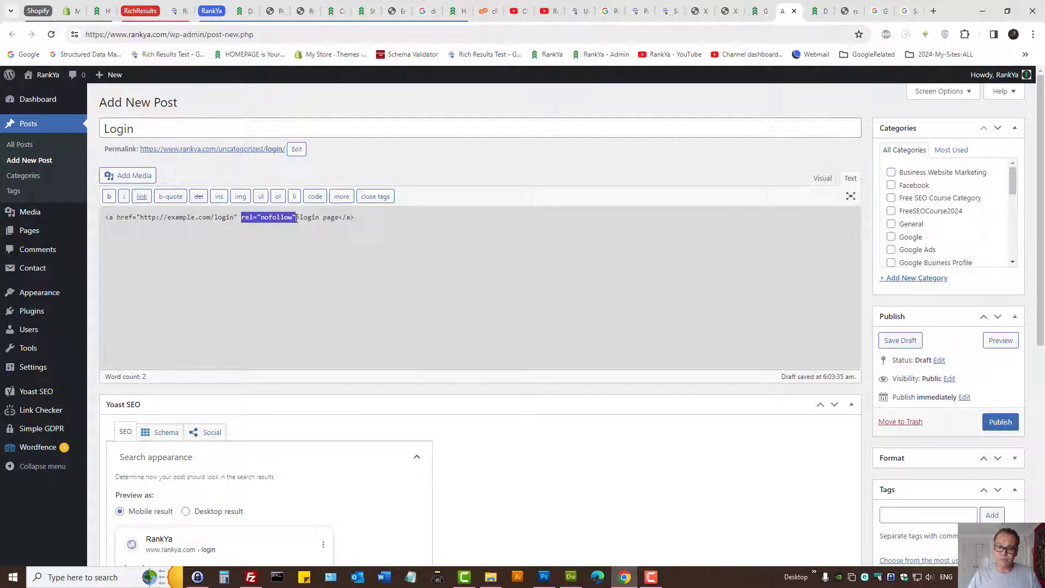
left_click(329, 217)
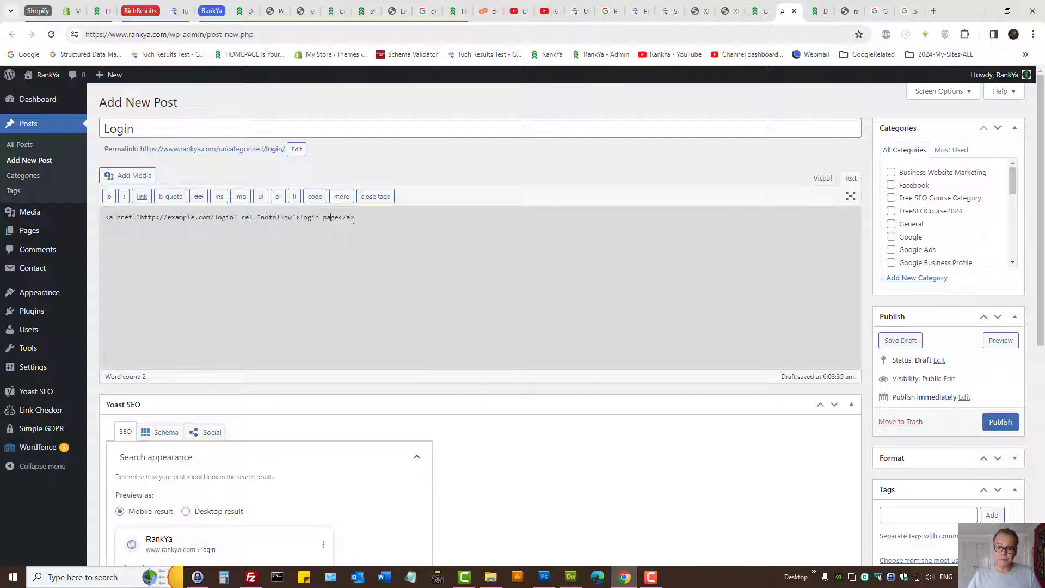
left_click(571, 577)
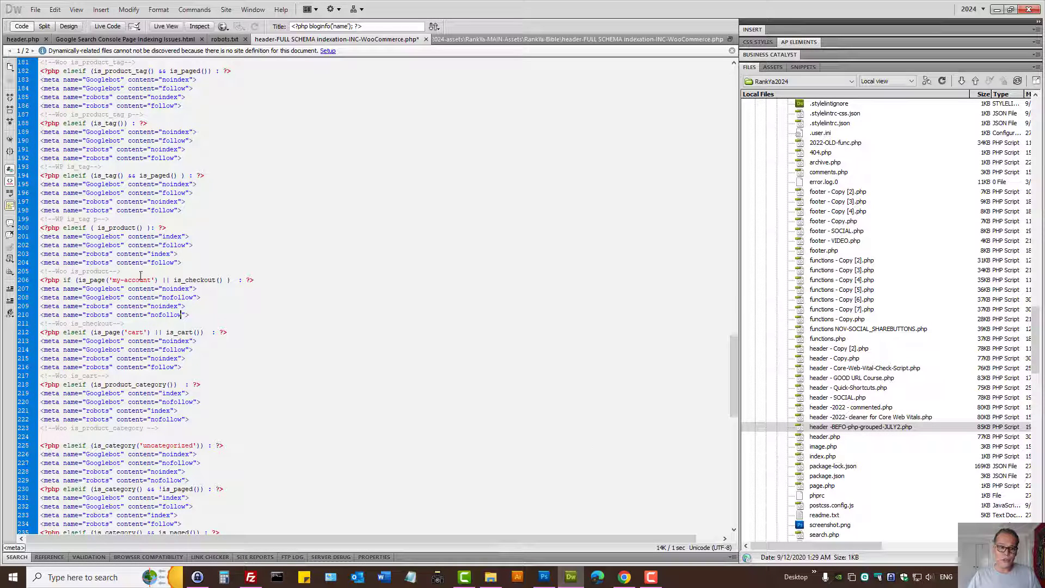
Highlight the my-account/checkout noindex, nofollow meta lines 207–210, then go back to the WordPress Login draft.
left_click_drag(198, 314, 22, 291)
left_click(299, 297)
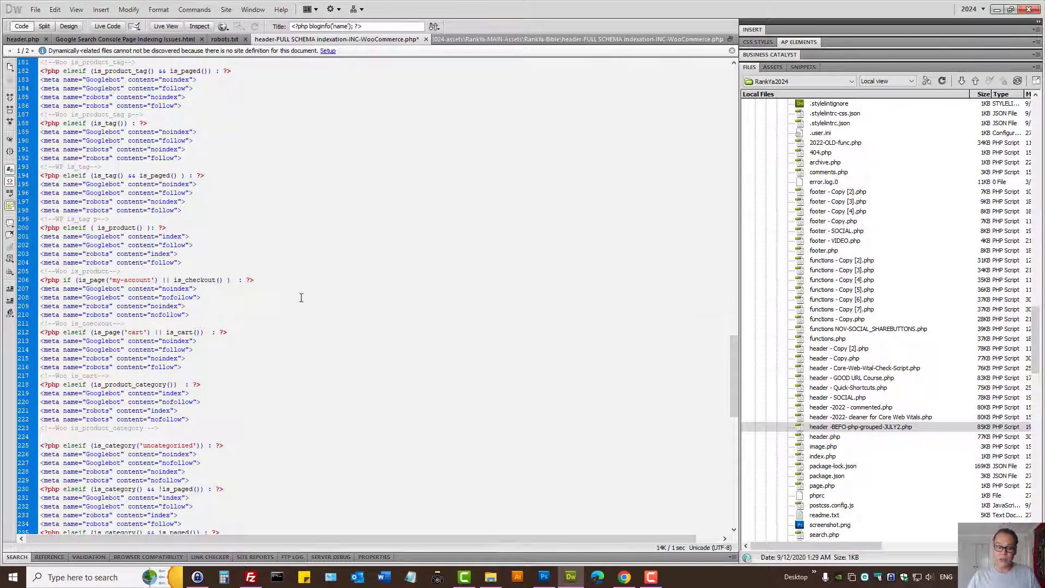
left_click(625, 576)
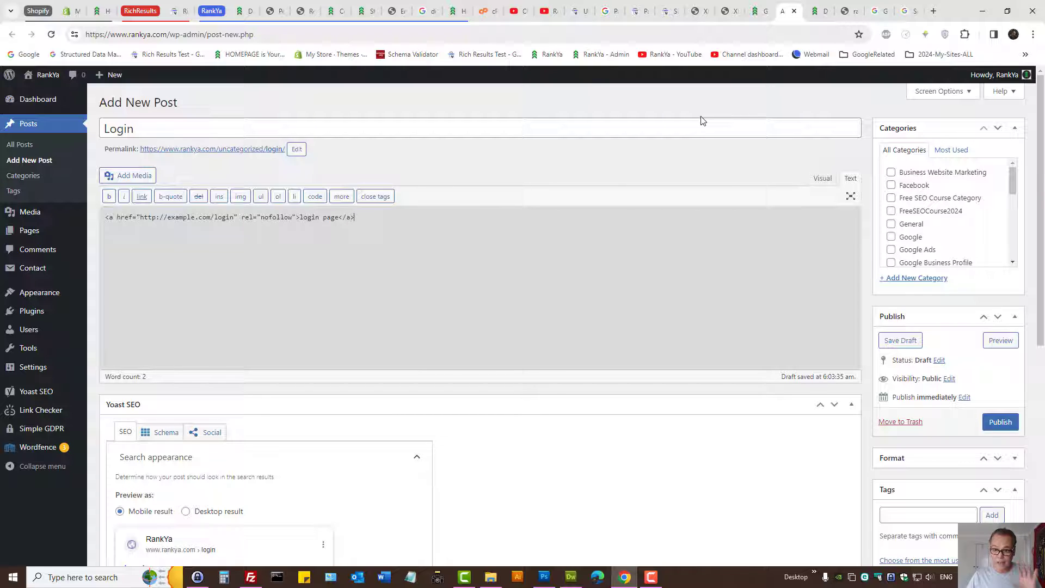
Switch from the Login draft to the rankya.com homepage tab.
left_click(762, 8)
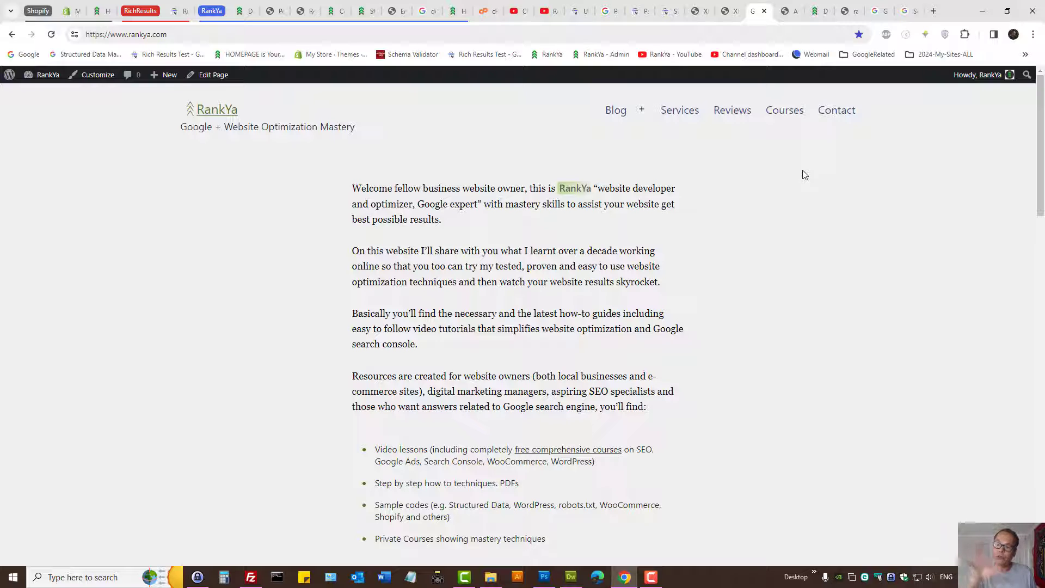
left_click(853, 10)
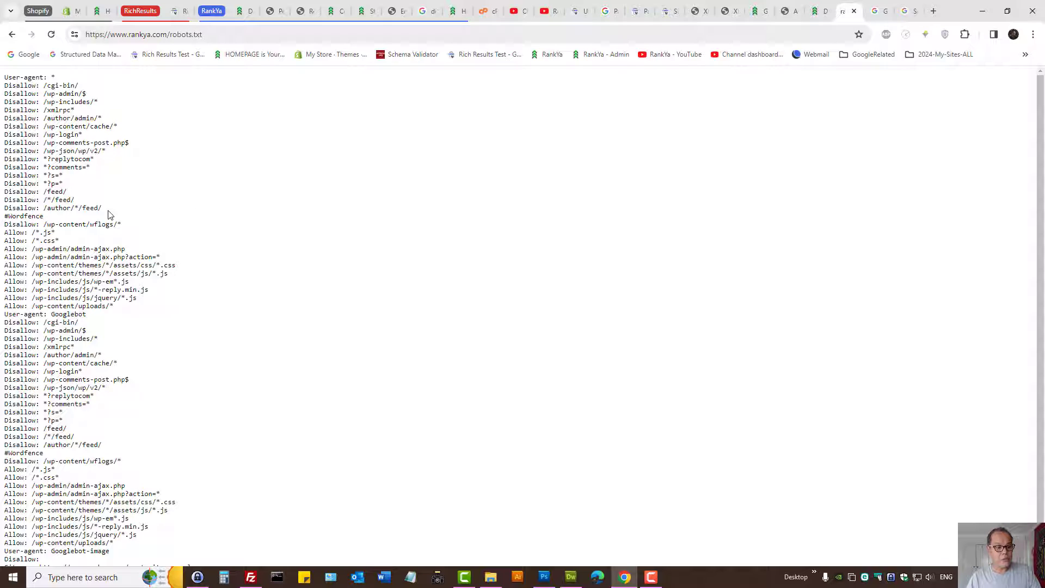
left_click_drag(107, 215, 2, 90)
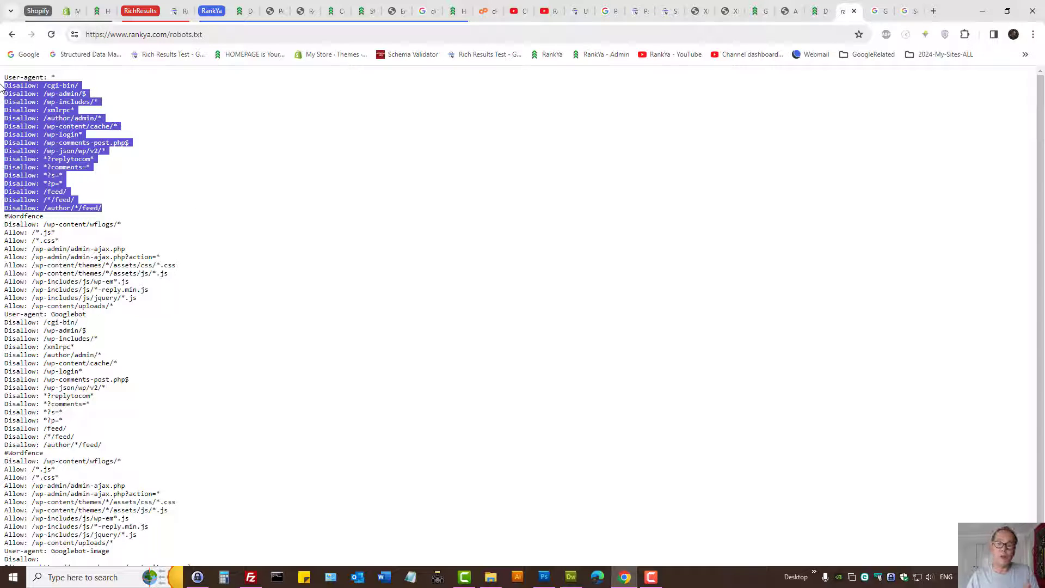
left_click(109, 215)
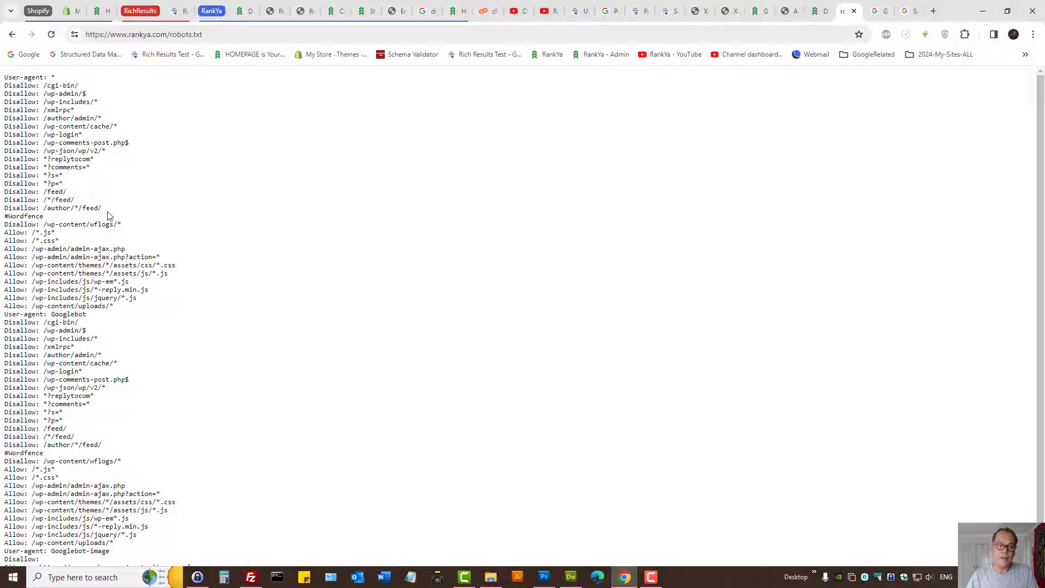
left_click_drag(108, 216, 2, 99)
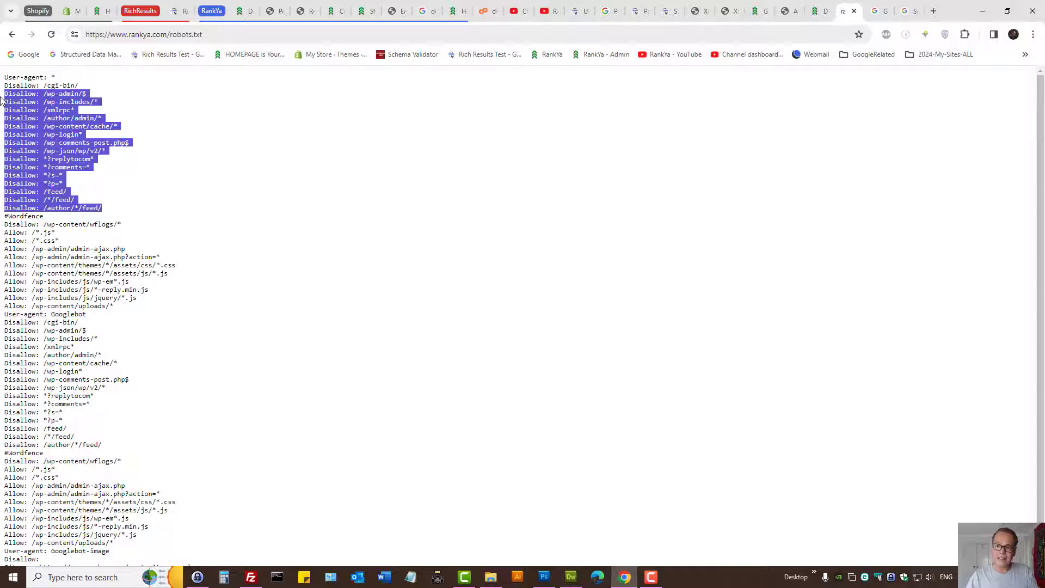
left_click(99, 157)
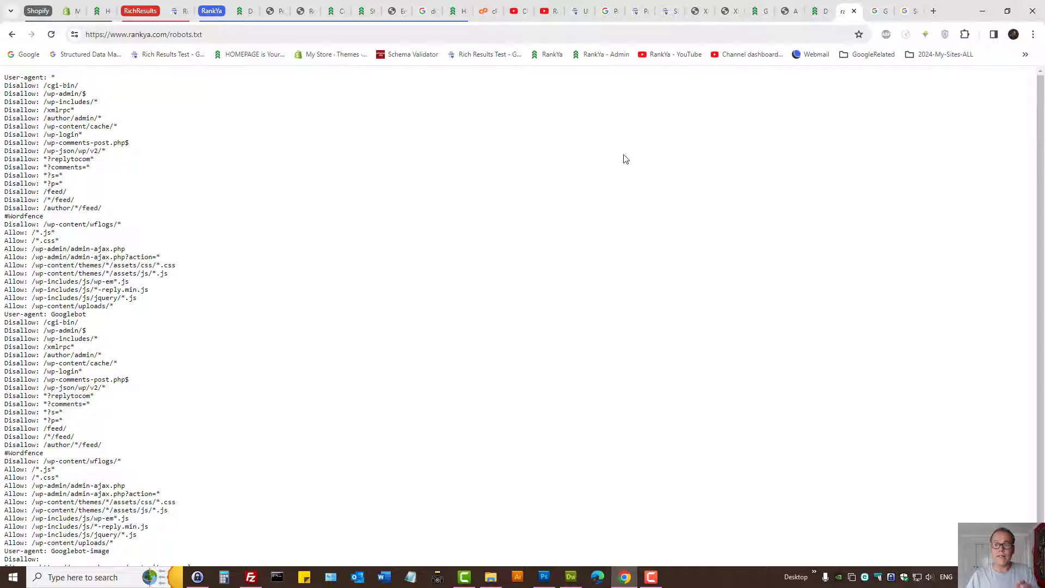
left_click(756, 11)
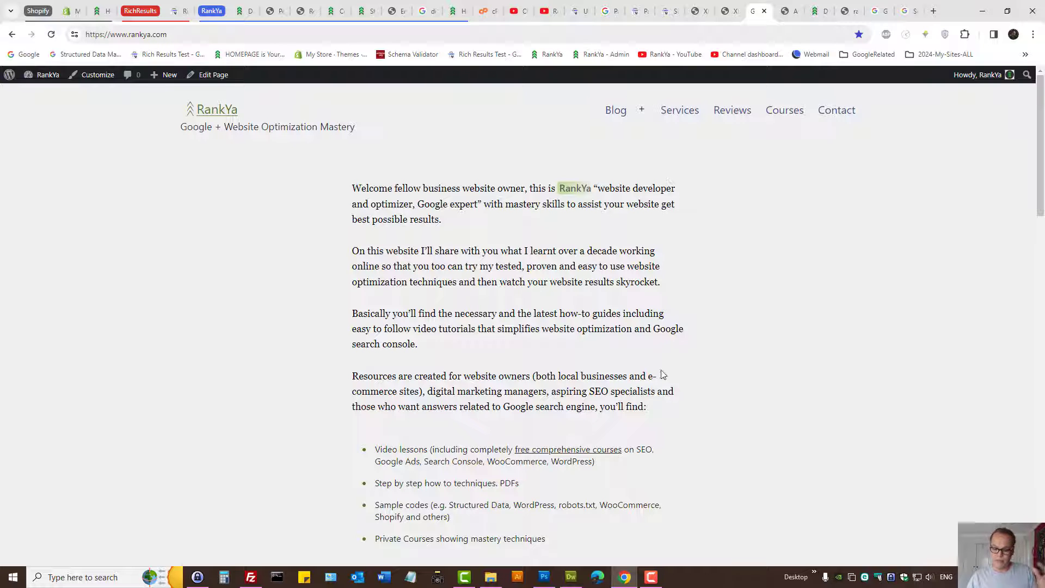
left_click(570, 577)
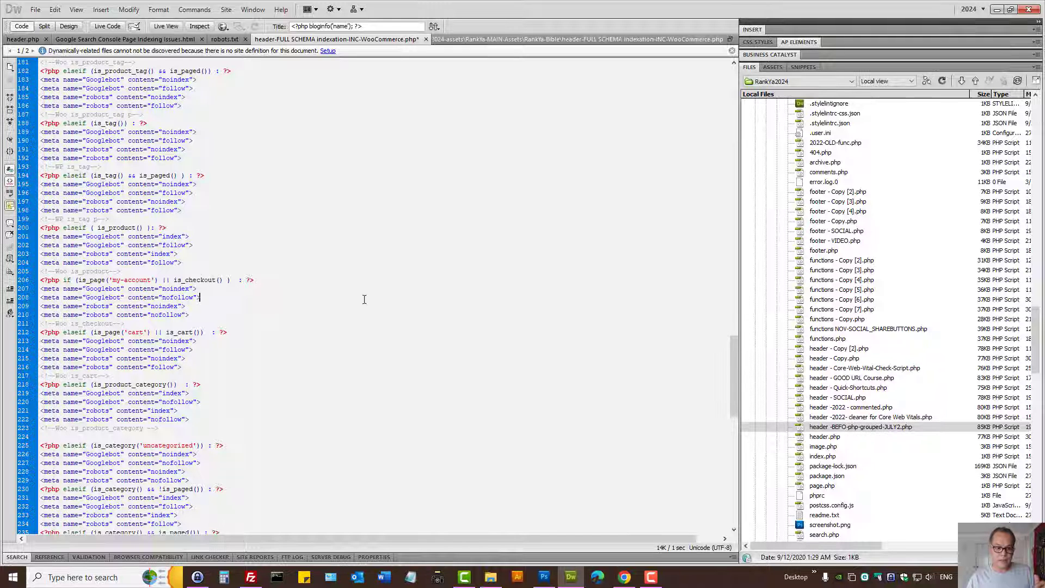
triple_click(169, 289)
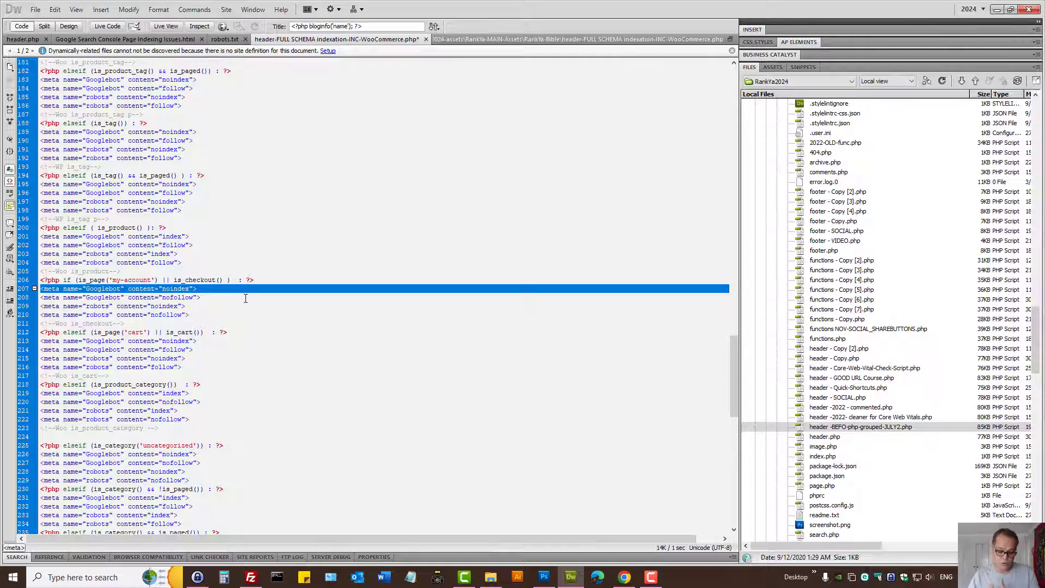
left_click(624, 580)
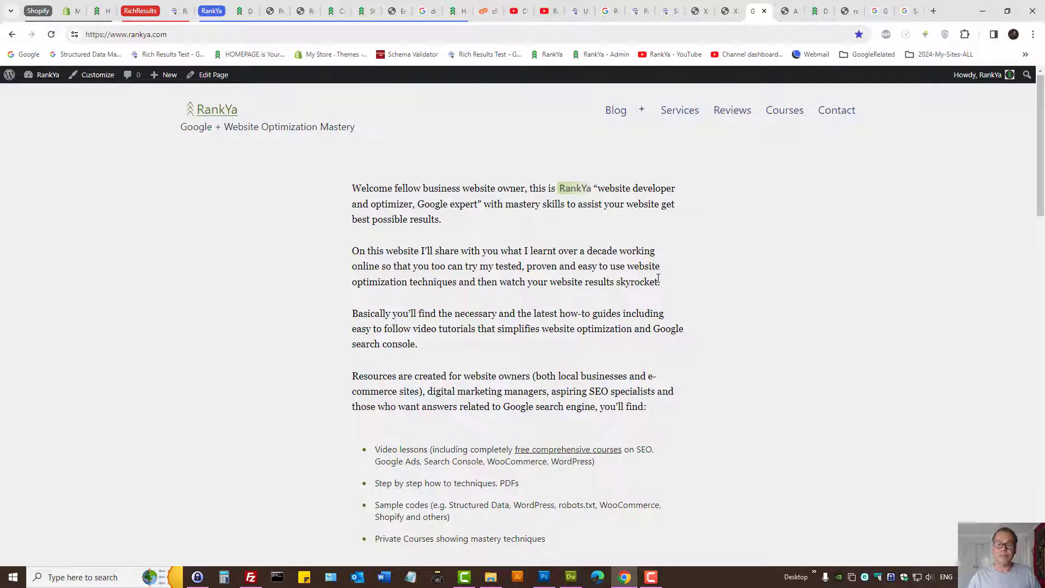
Switch to the RankYa YouTube channel tab.
left_click(544, 11)
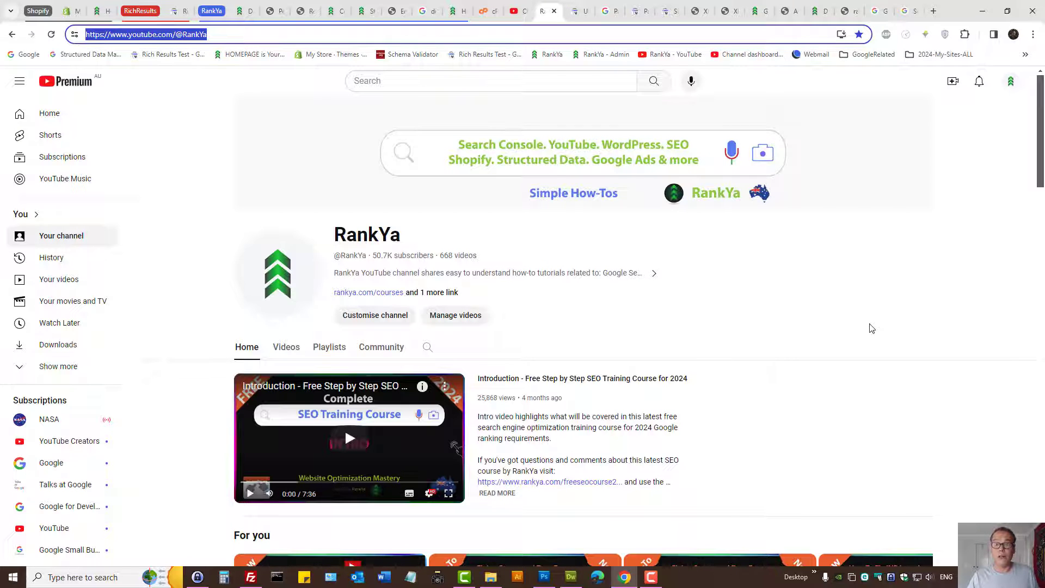